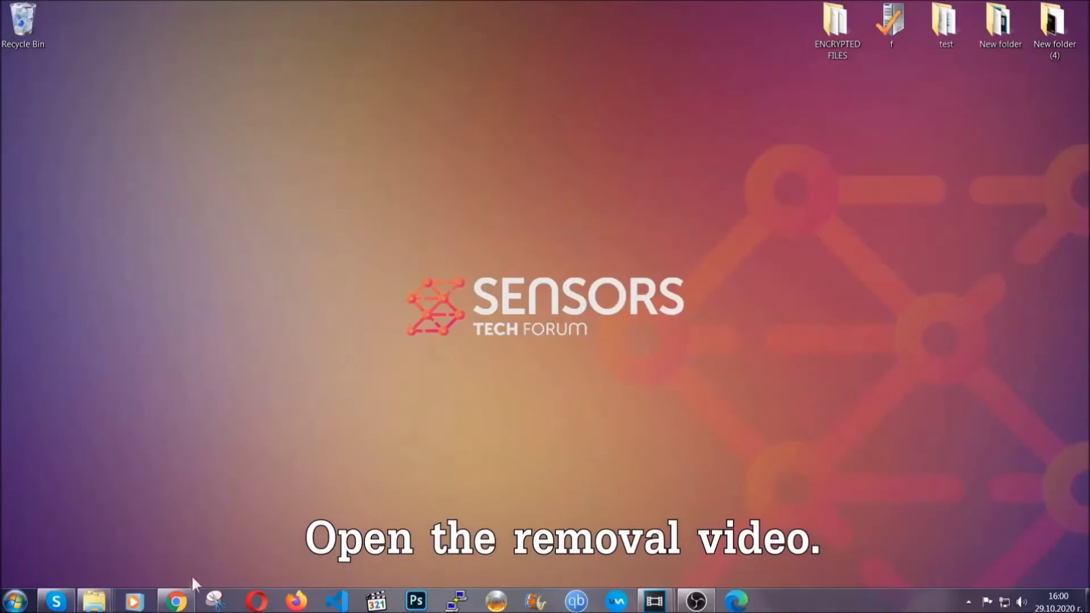
Step: Switch to Chrome and follow the Full Removal Guide link in the description of the How to Remove Adware/Redirect/Hijacker video
{"action": "left_click", "coordinate": [176, 600]}
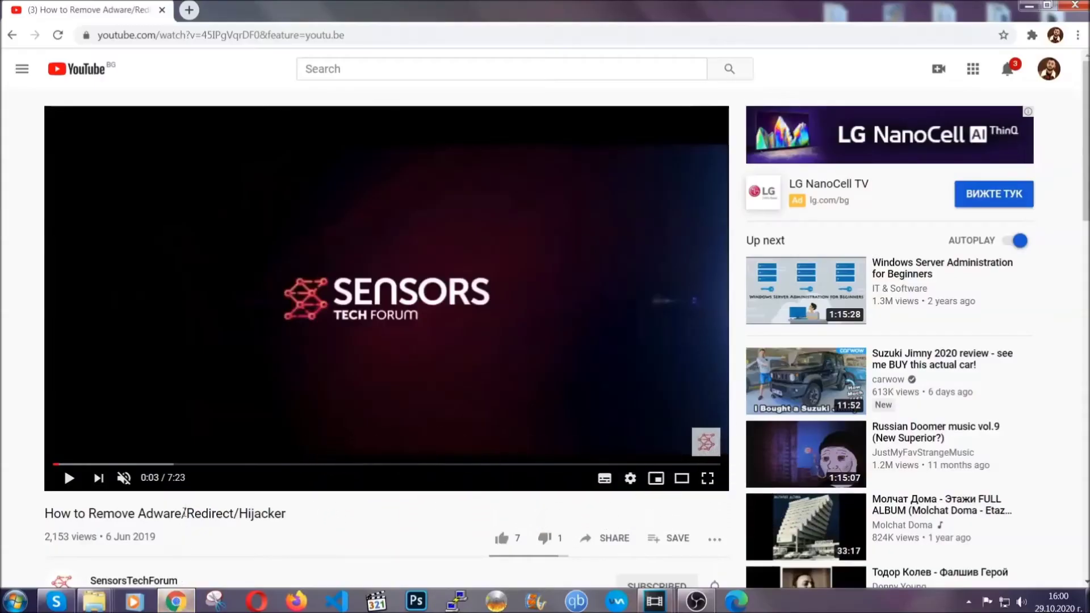
{"action": "scroll", "coordinate": [219, 401], "scroll_direction": "down", "scroll_amount": 5}
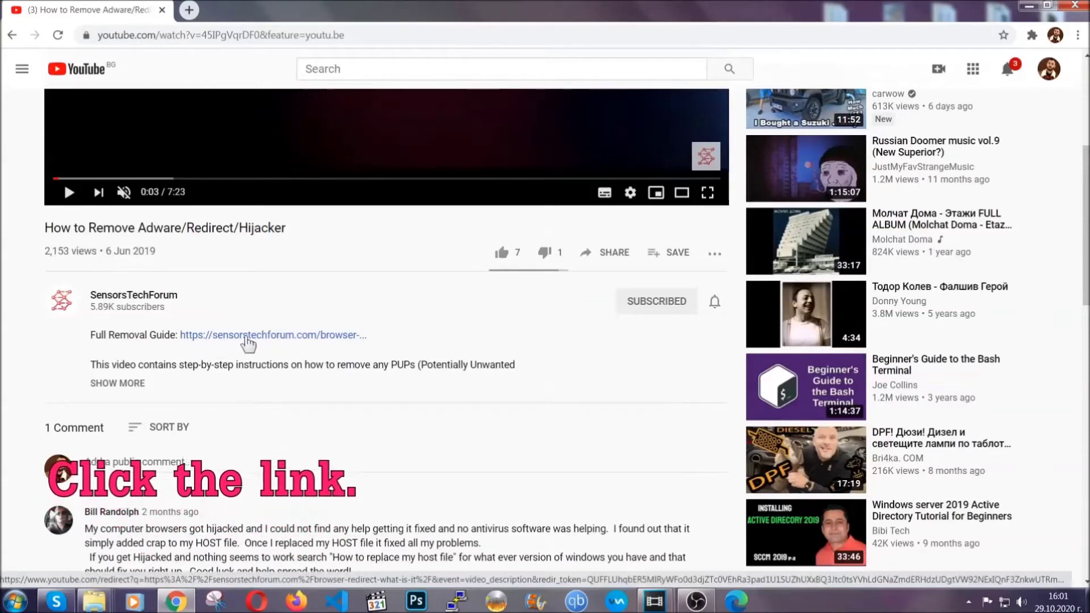
{"action": "left_click", "coordinate": [249, 336]}
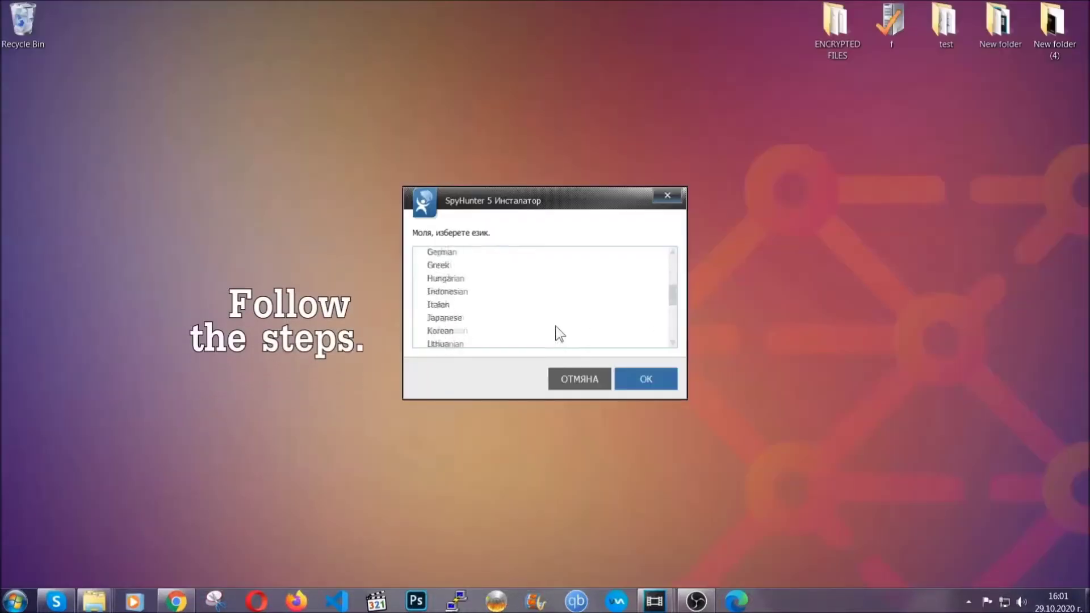
Step: Install SpyHunter 5 with English as the installer language, accepting the EULA and Privacy Policy, and finish the setup
{"action": "scroll", "coordinate": [540, 328], "scroll_direction": "down", "scroll_amount": 3}
{"action": "scroll", "coordinate": [539, 335], "scroll_direction": "down", "scroll_amount": 2}
{"action": "scroll", "coordinate": [557, 343], "scroll_direction": "up", "scroll_amount": 4}
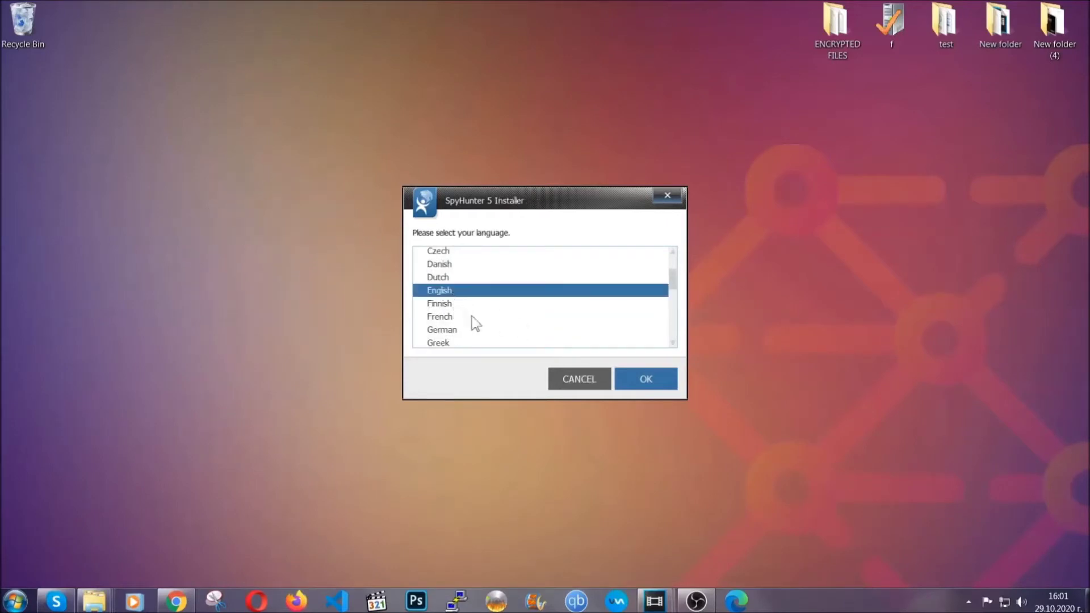
{"action": "left_click", "coordinate": [634, 378]}
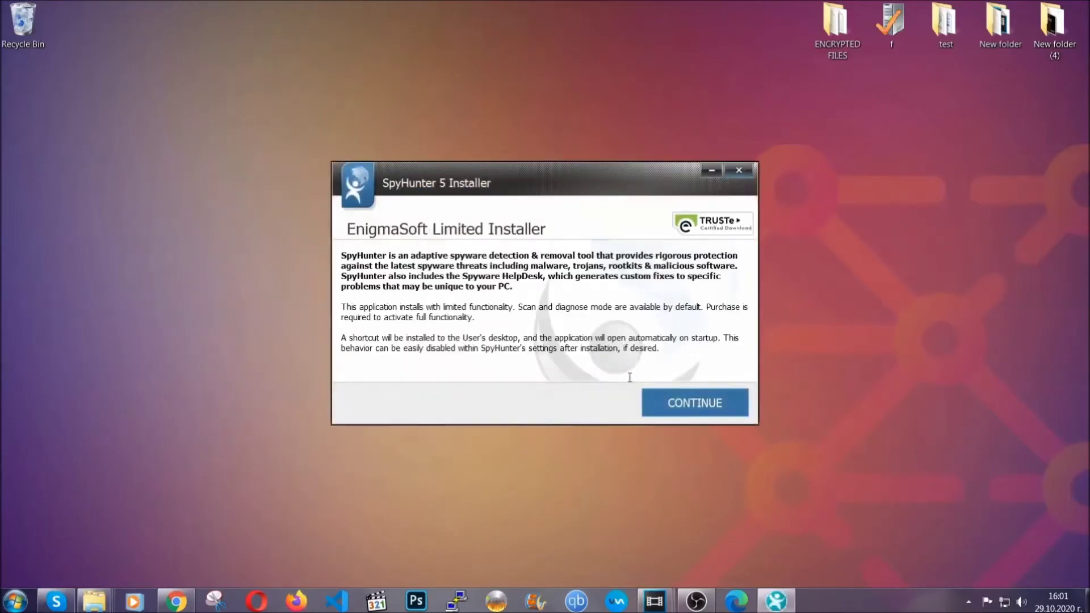
{"action": "left_click", "coordinate": [650, 392]}
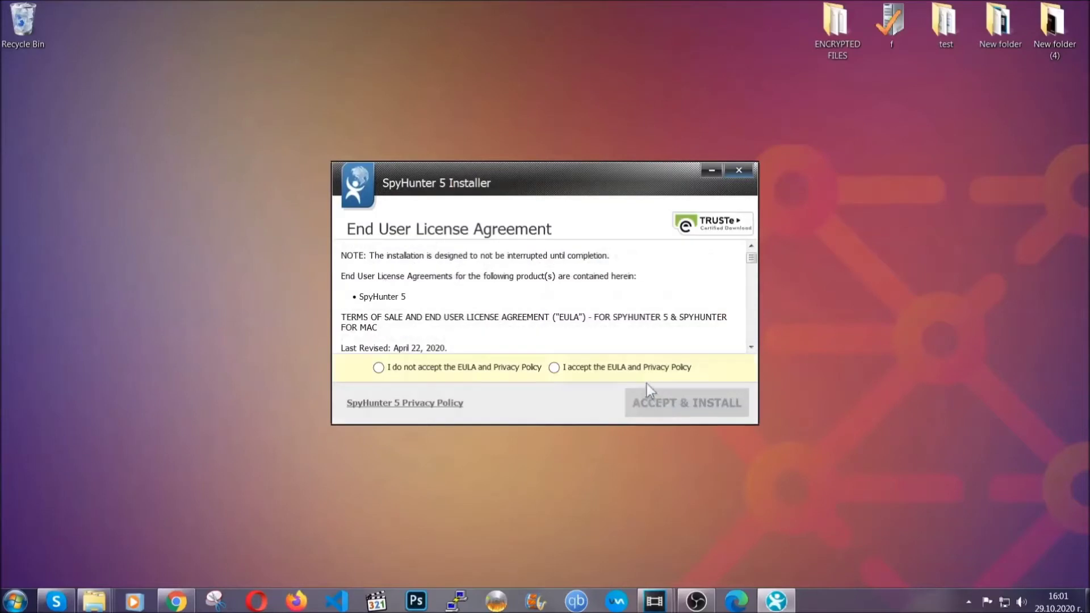
{"action": "left_click", "coordinate": [639, 368]}
{"action": "left_click", "coordinate": [659, 403]}
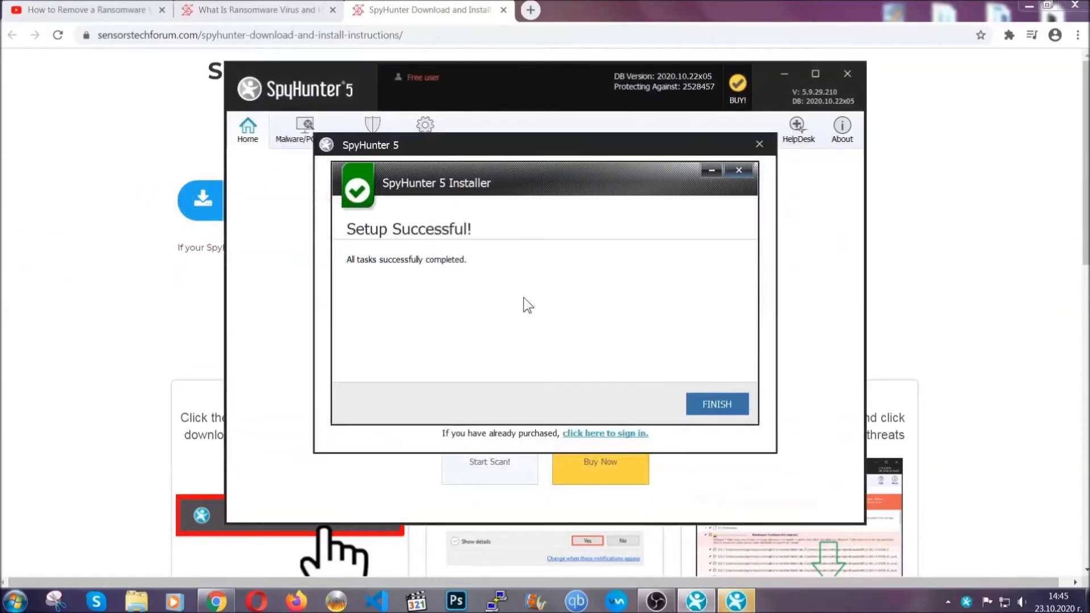
{"action": "left_click", "coordinate": [697, 406]}
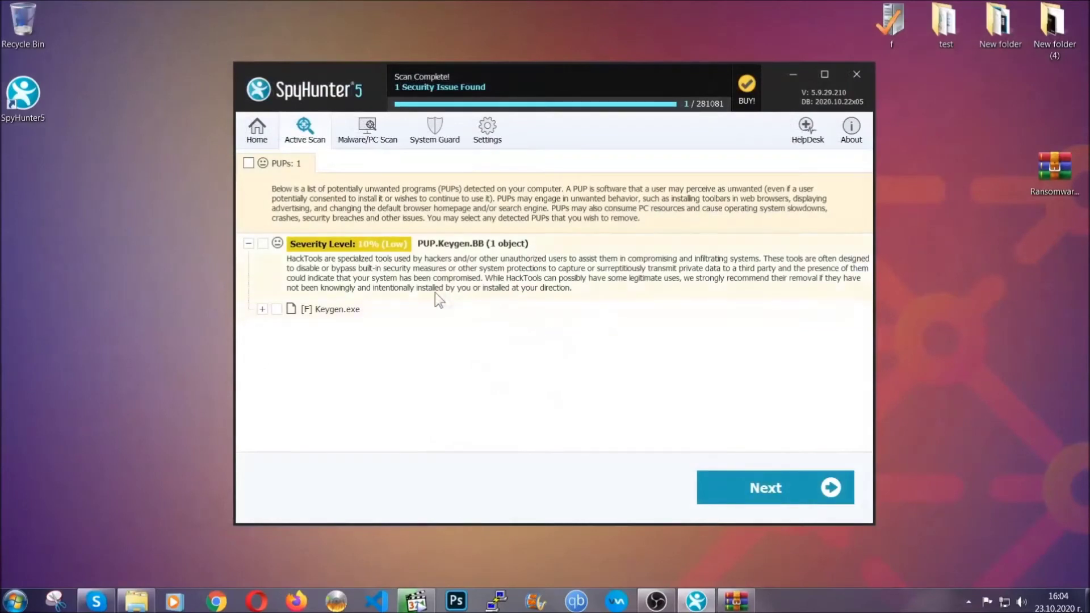
Step: Select all detected PUPs in the SpyHunter 5 scan results
{"action": "left_click", "coordinate": [249, 164]}
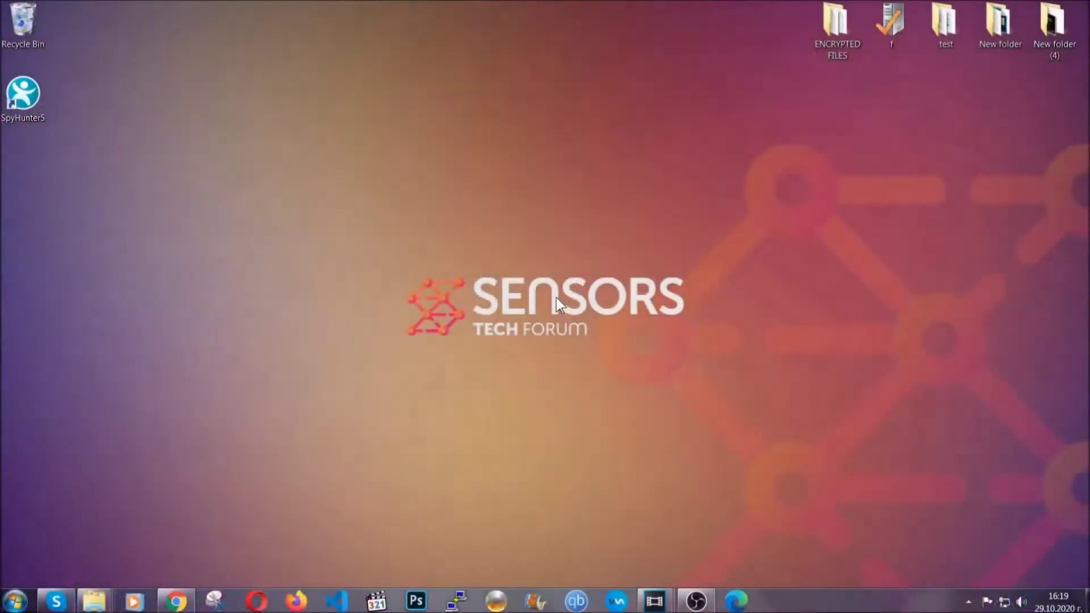
Step: Open Programs and Features by running the command APPWIZ.CPL
{"action": "key", "text": "super+r"}
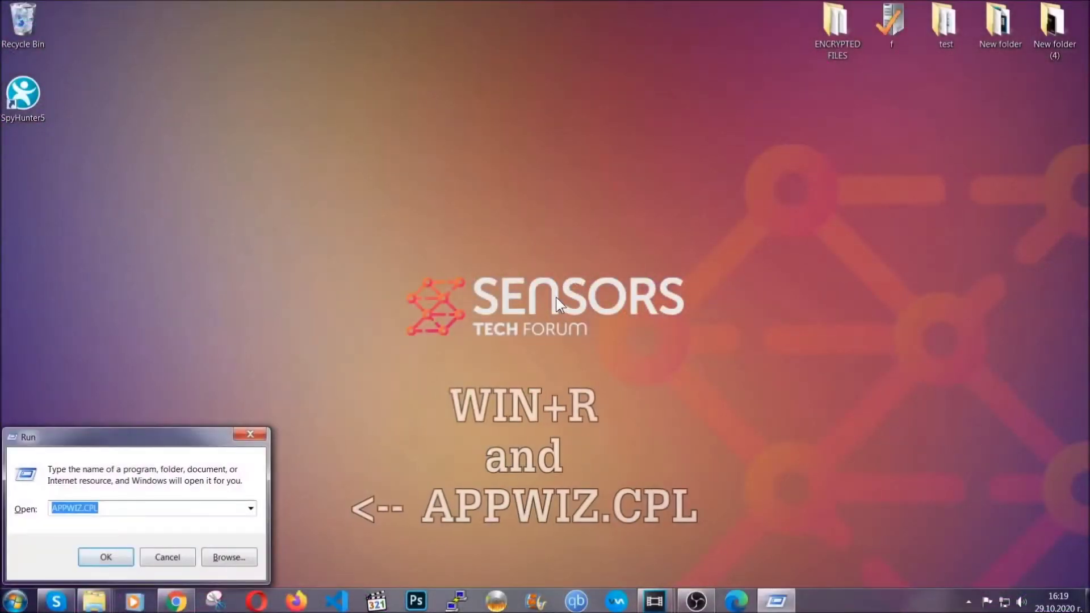
{"action": "left_click", "coordinate": [112, 509]}
{"action": "left_click_drag", "start_coordinate": [111, 510], "coordinate": [19, 512]}
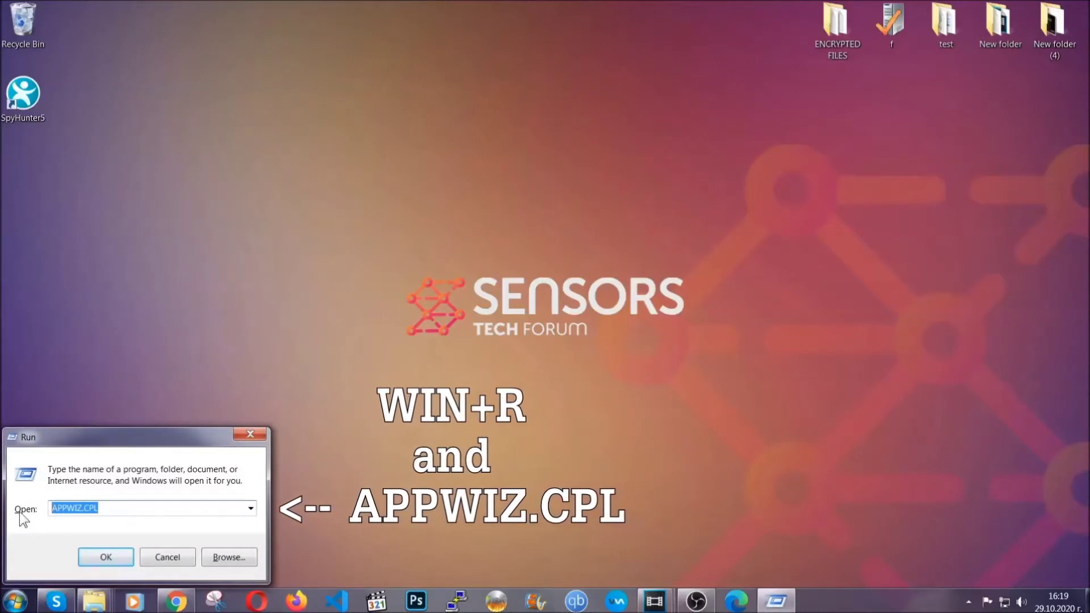
{"action": "left_click", "coordinate": [106, 554]}
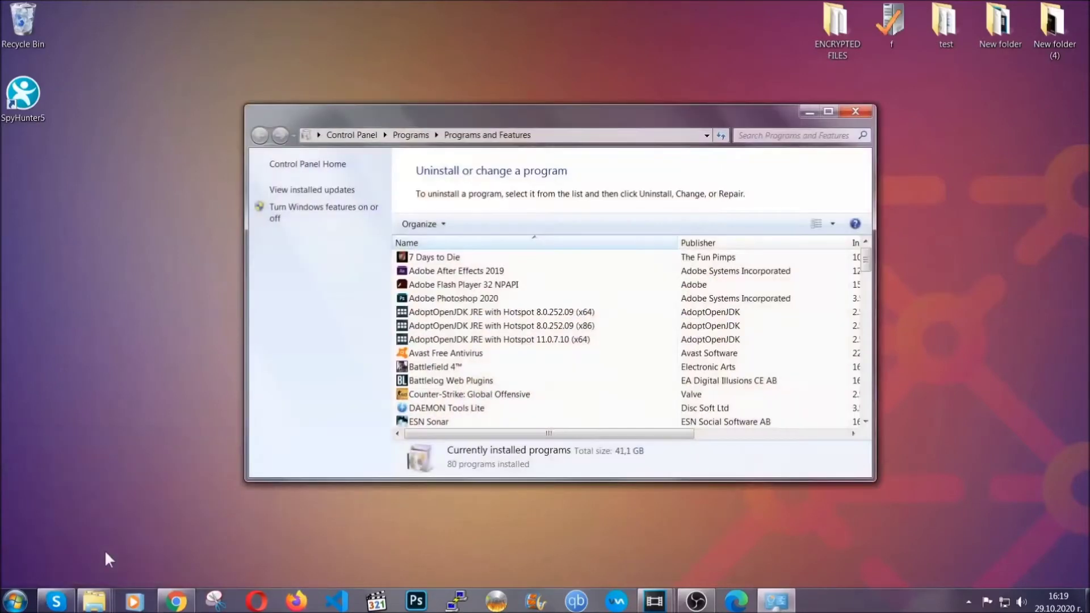
Step: Uninstall SUSPICIOUS PROGRAM from the list of installed programs and confirm its removal
{"action": "scroll", "coordinate": [576, 311], "scroll_direction": "down", "scroll_amount": 20}
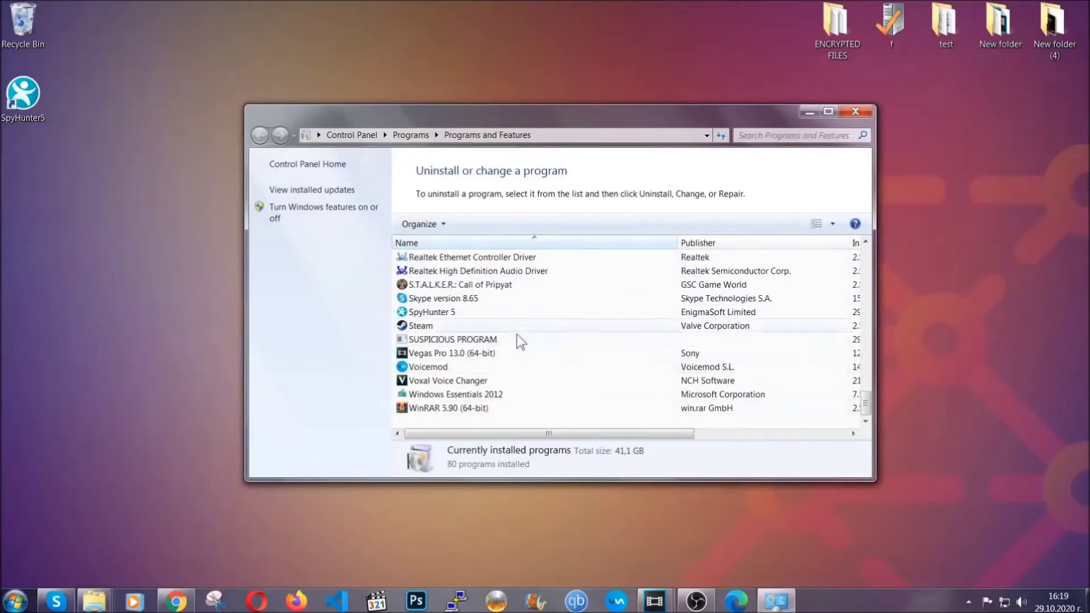
{"action": "left_click", "coordinate": [459, 340]}
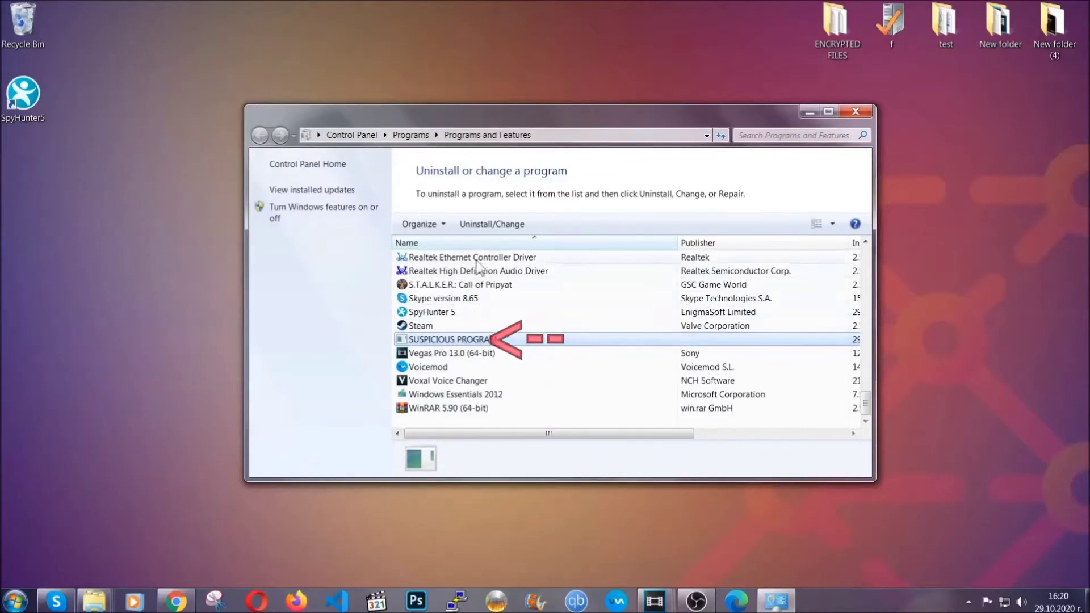
{"action": "left_click", "coordinate": [484, 226]}
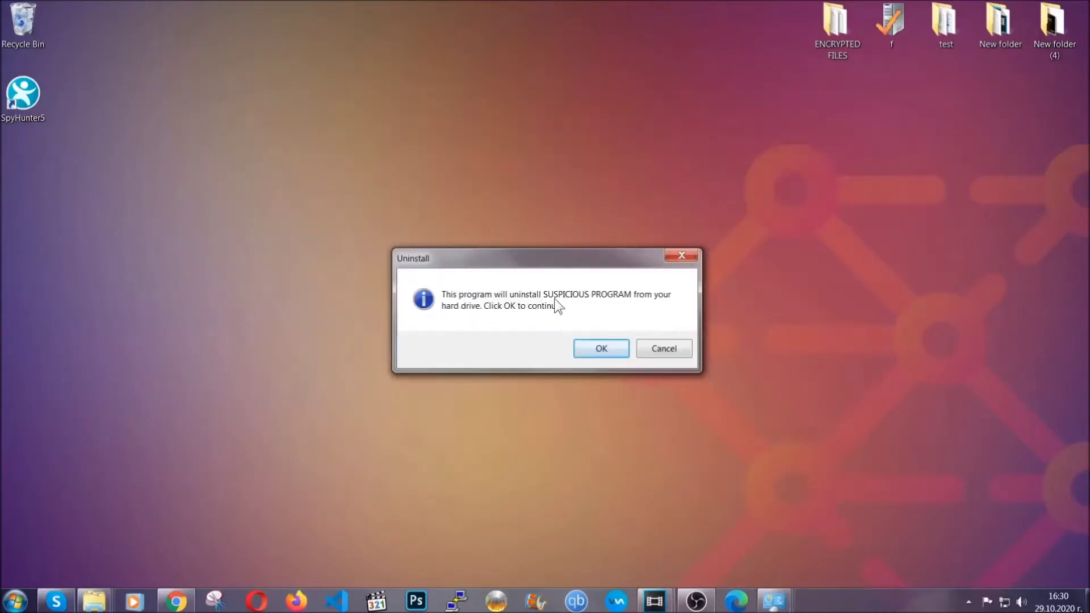
{"action": "left_click", "coordinate": [595, 349]}
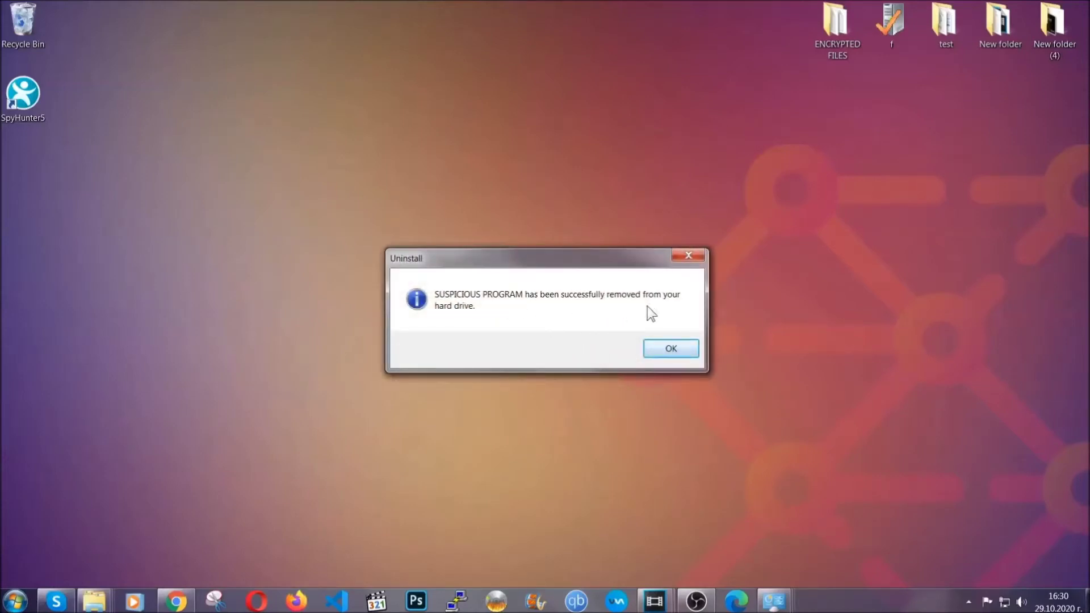
{"action": "left_click", "coordinate": [656, 350]}
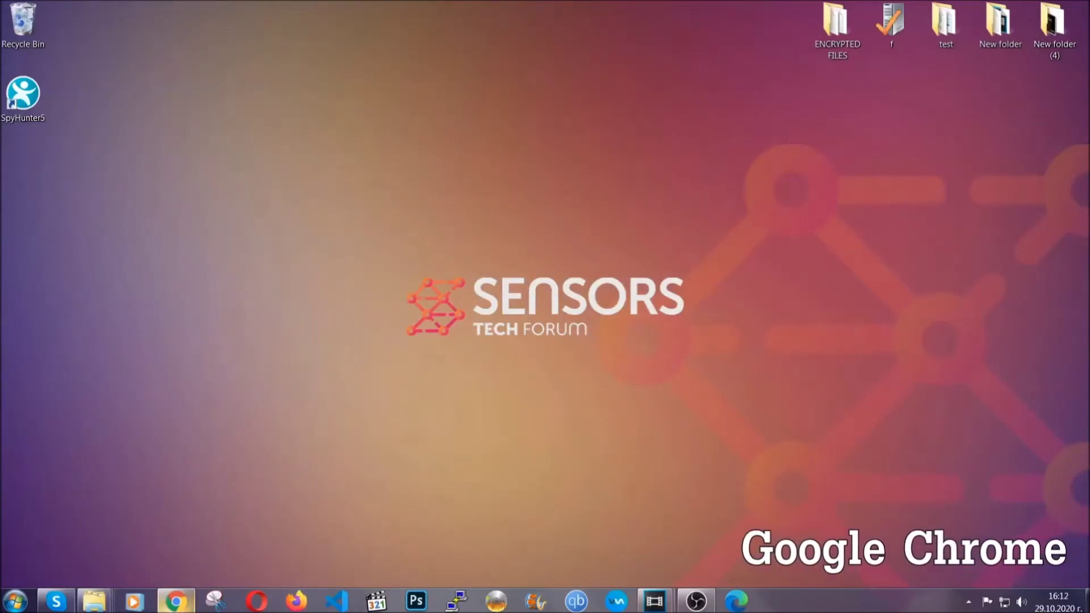
Step: Switch to Chrome and go to the address chrome://settings/clearBrowserData
{"action": "left_click", "coordinate": [176, 601]}
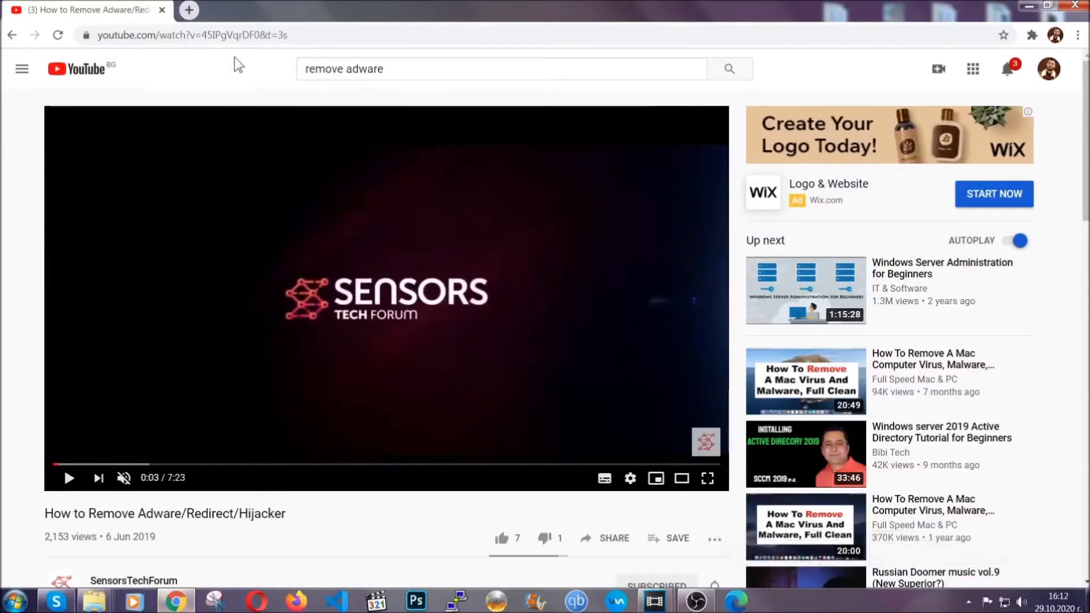
{"action": "left_click", "coordinate": [236, 35]}
{"action": "type", "text": "chr"}
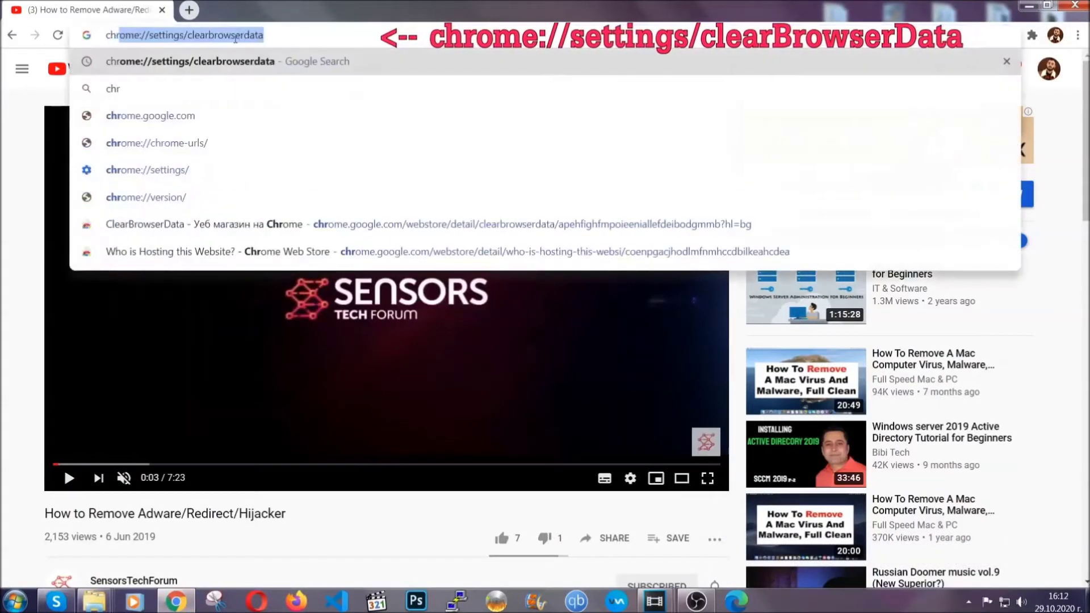
{"action": "type", "text": "ome:"}
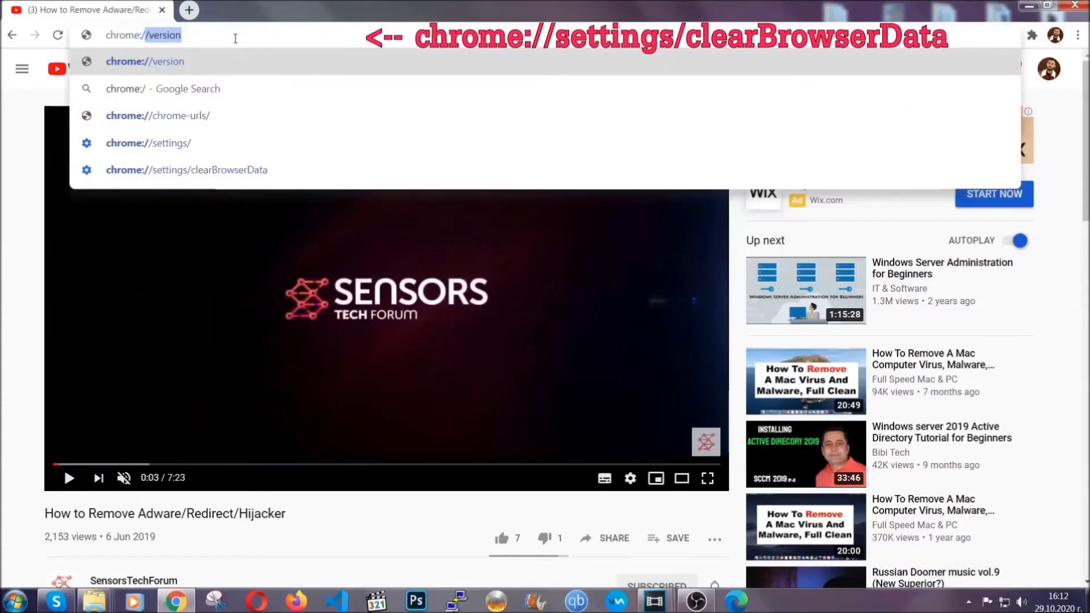
{"action": "type", "text": "//setting"}
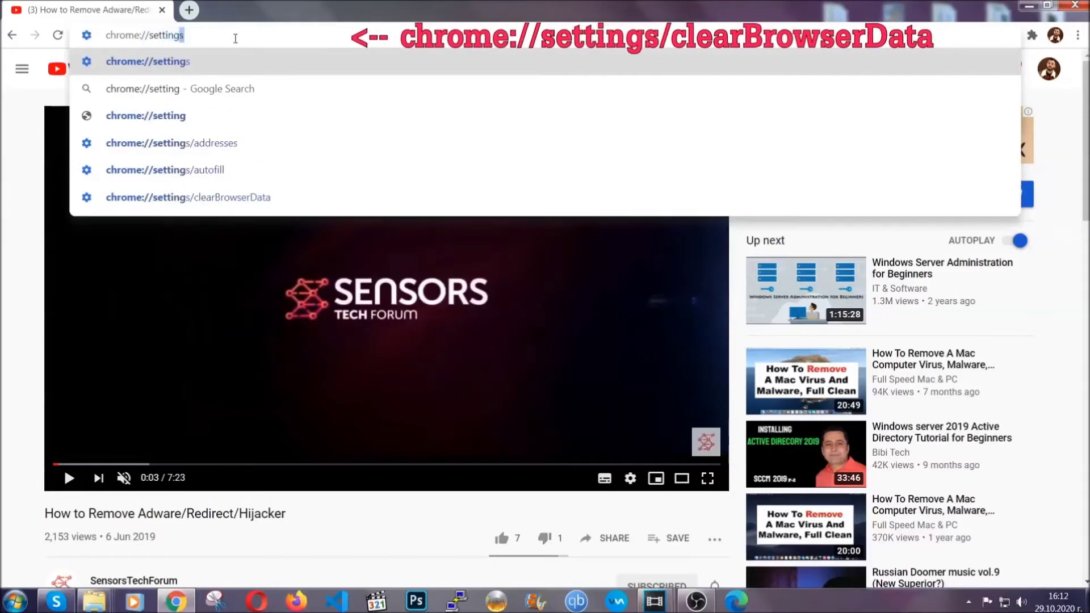
{"action": "type", "text": "s/ce"}
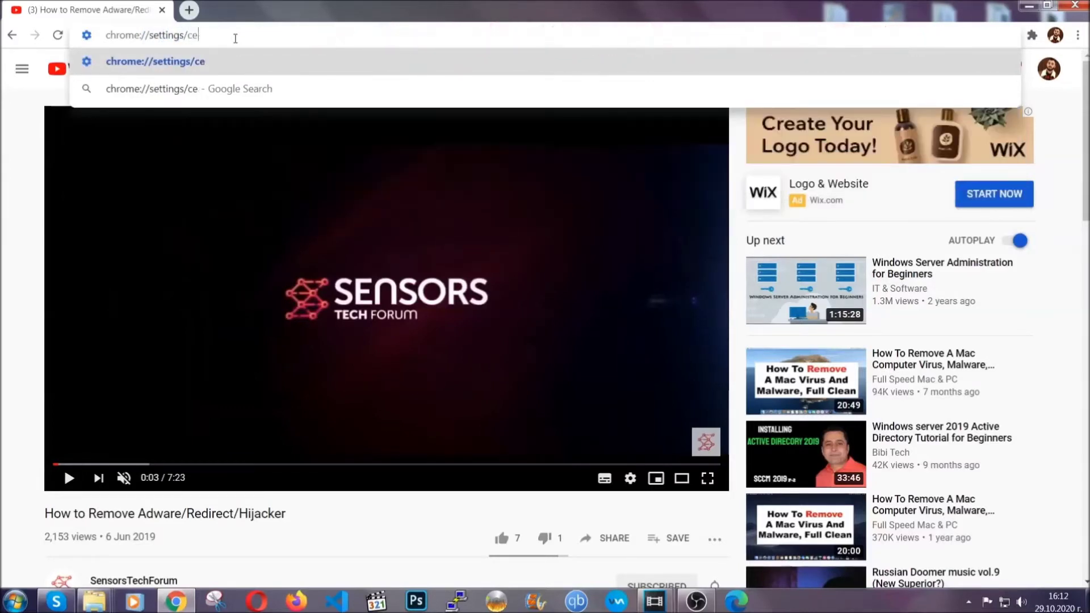
{"action": "key", "text": "BackSpace"}
{"action": "type", "text": "lear"}
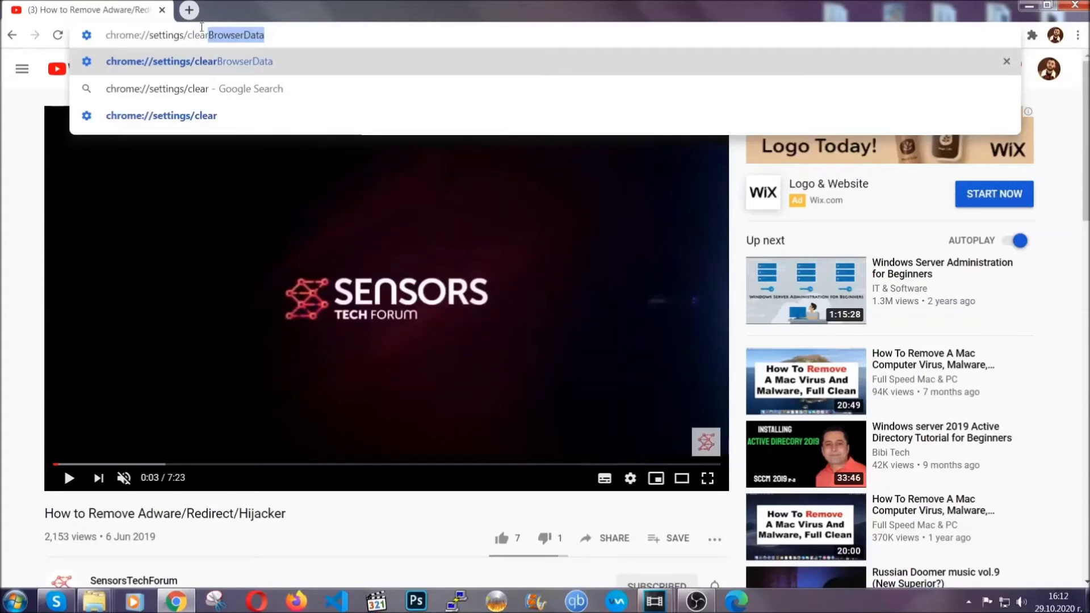
{"action": "key", "text": "Return"}
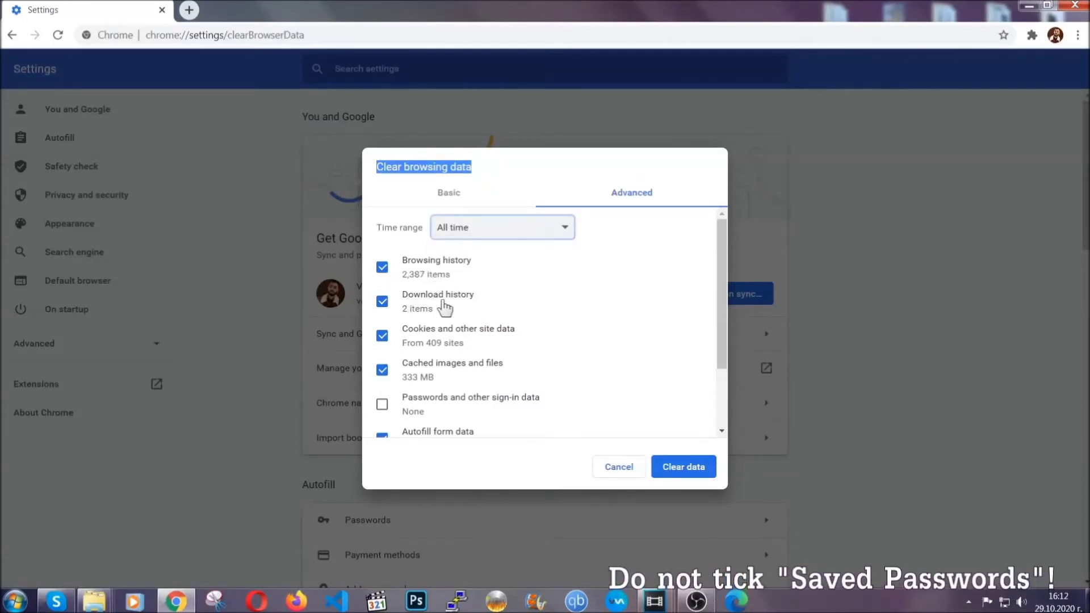
Step: Clear the browsing data for All time with every category ticked except Passwords and other sign-in data
{"action": "scroll", "coordinate": [437, 378], "scroll_direction": "down", "scroll_amount": 2}
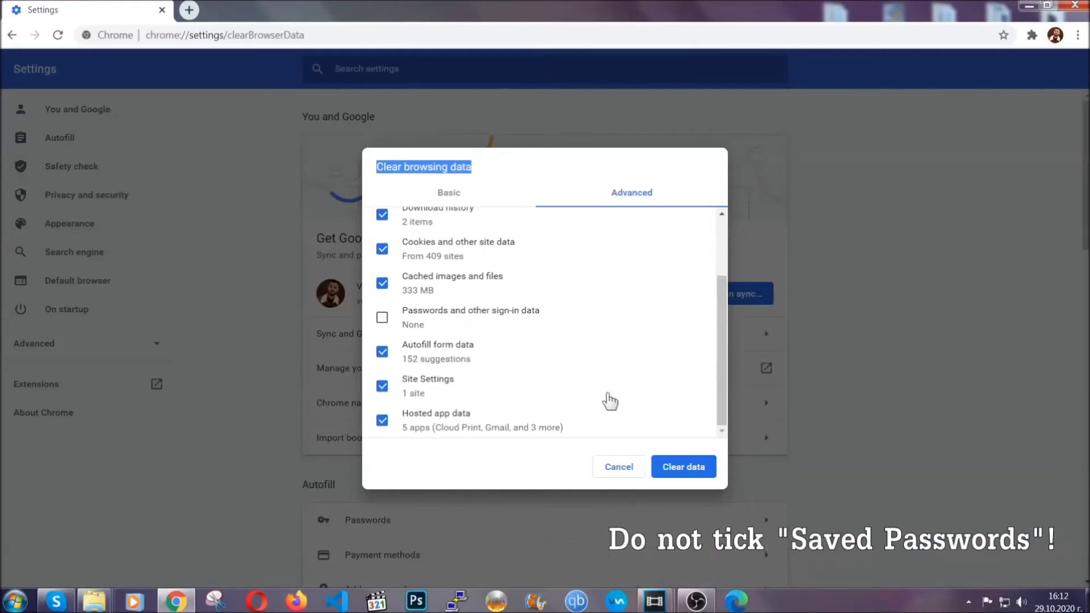
{"action": "left_click", "coordinate": [670, 468]}
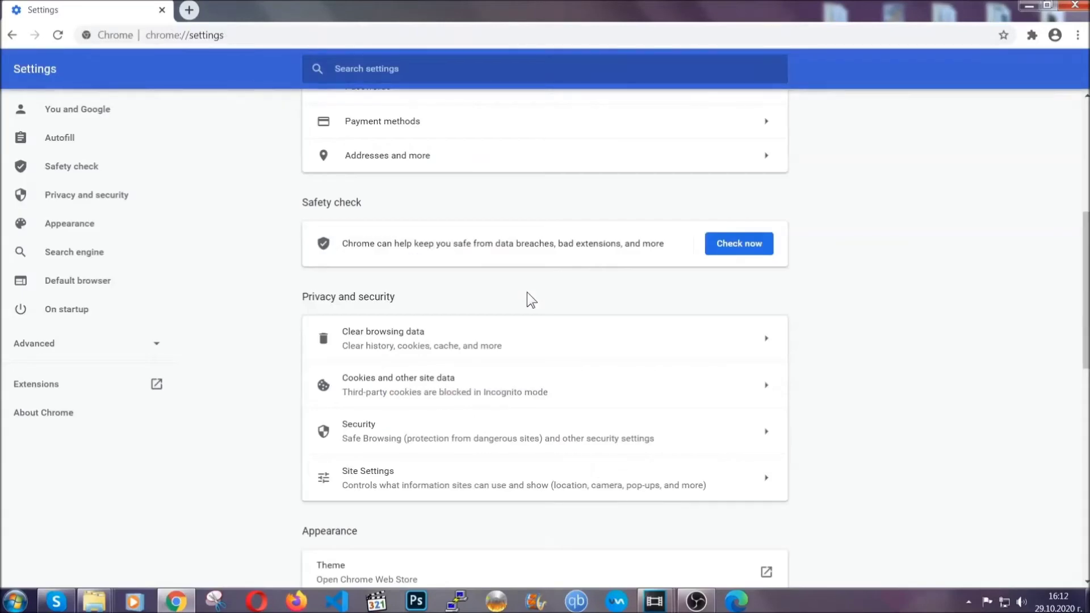
Step: Open Chrome's Extensions management page
{"action": "left_click", "coordinate": [1078, 36]}
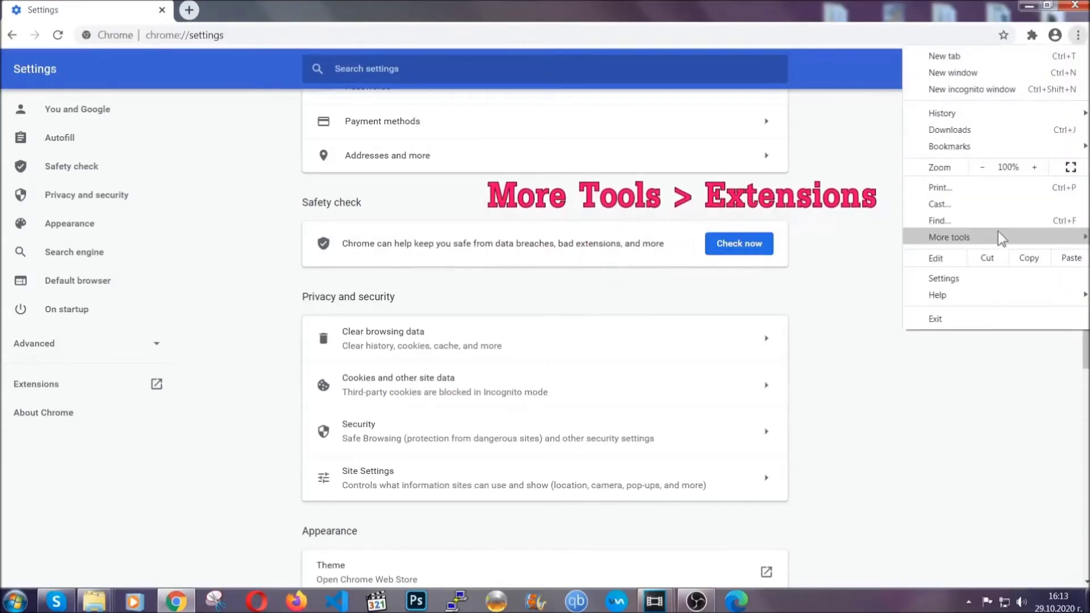
{"action": "mouse_move", "coordinate": [999, 233]}
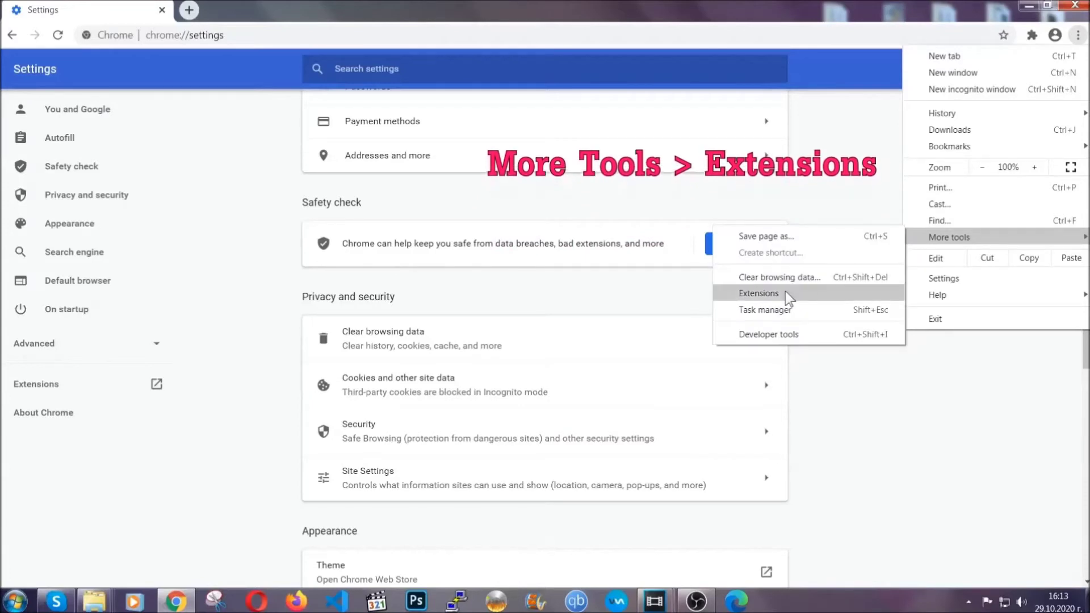
{"action": "left_click", "coordinate": [759, 293]}
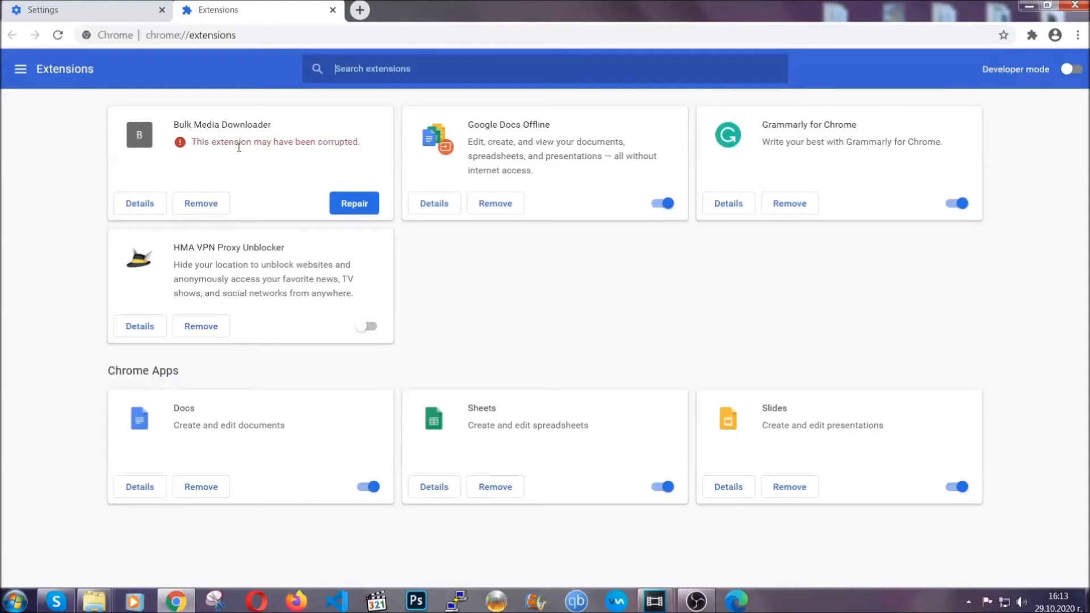
Step: Remove the Bulk Media Downloader extension, return to the Extensions page, and minimise the browser window
{"action": "left_click", "coordinate": [200, 203]}
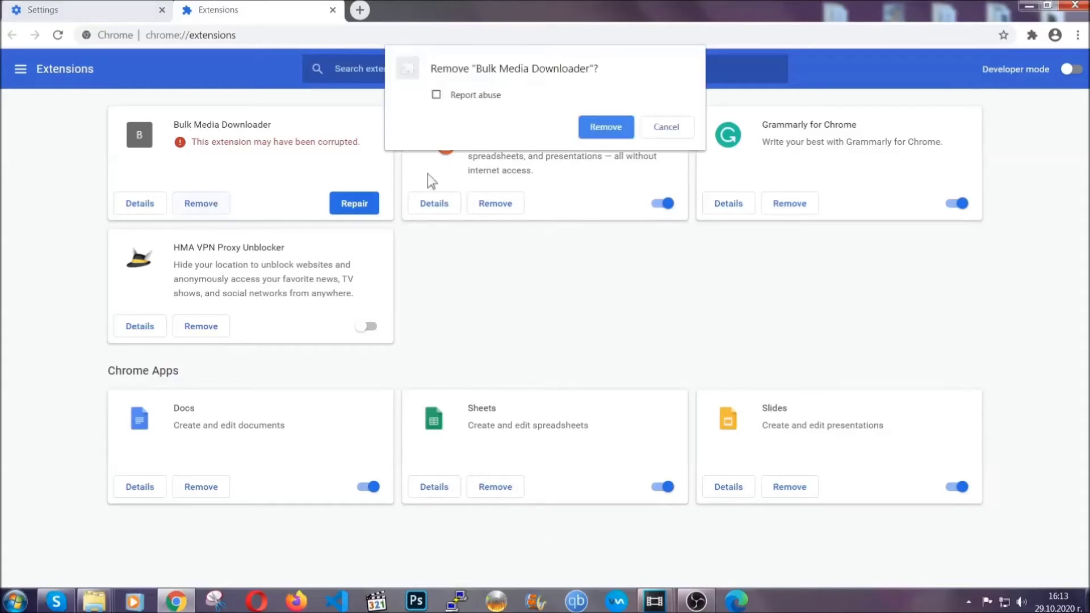
{"action": "left_click", "coordinate": [591, 129]}
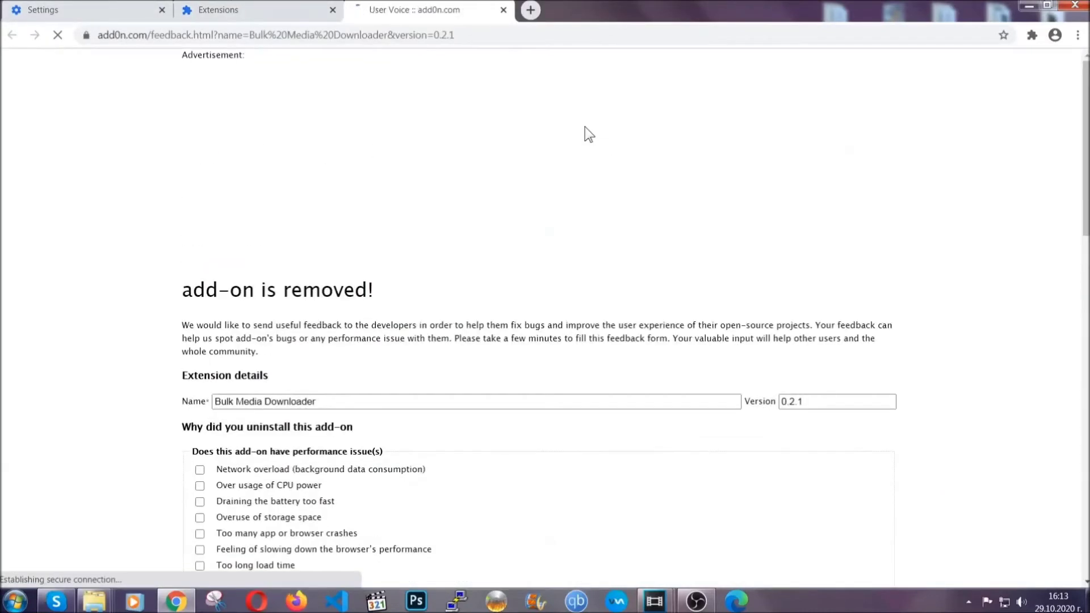
{"action": "left_click", "coordinate": [276, 12]}
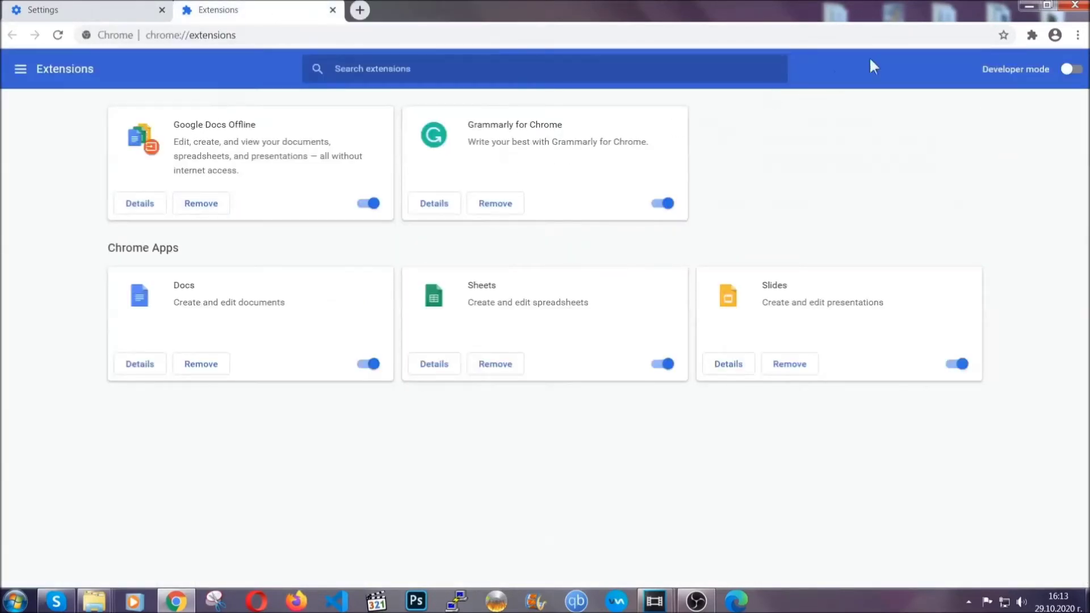
{"action": "left_click", "coordinate": [1017, 8]}
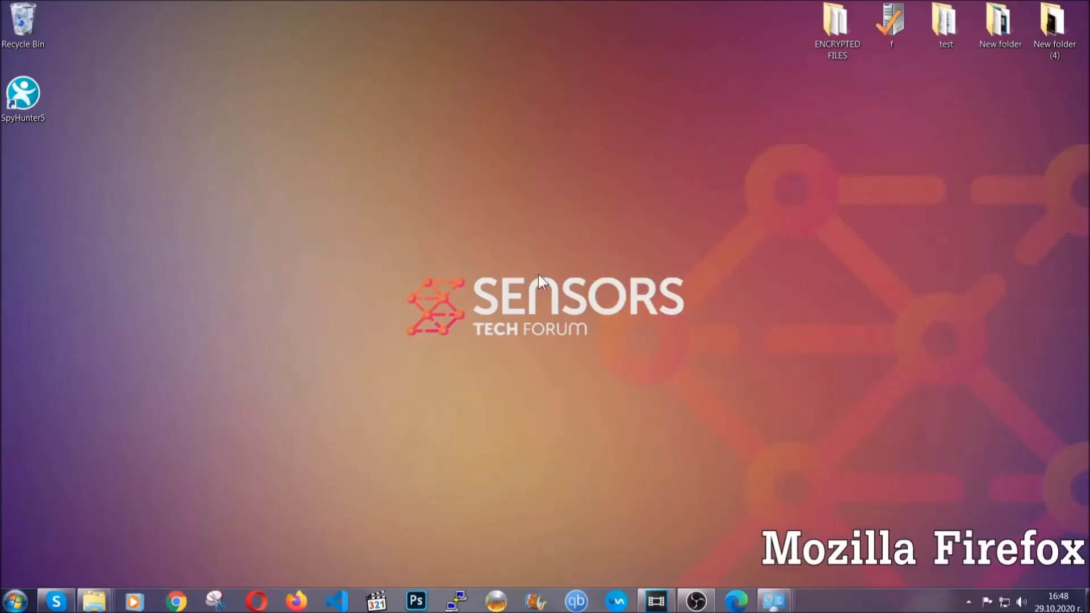
Step: Switch to Firefox and go to the address about:support
{"action": "left_click", "coordinate": [296, 600]}
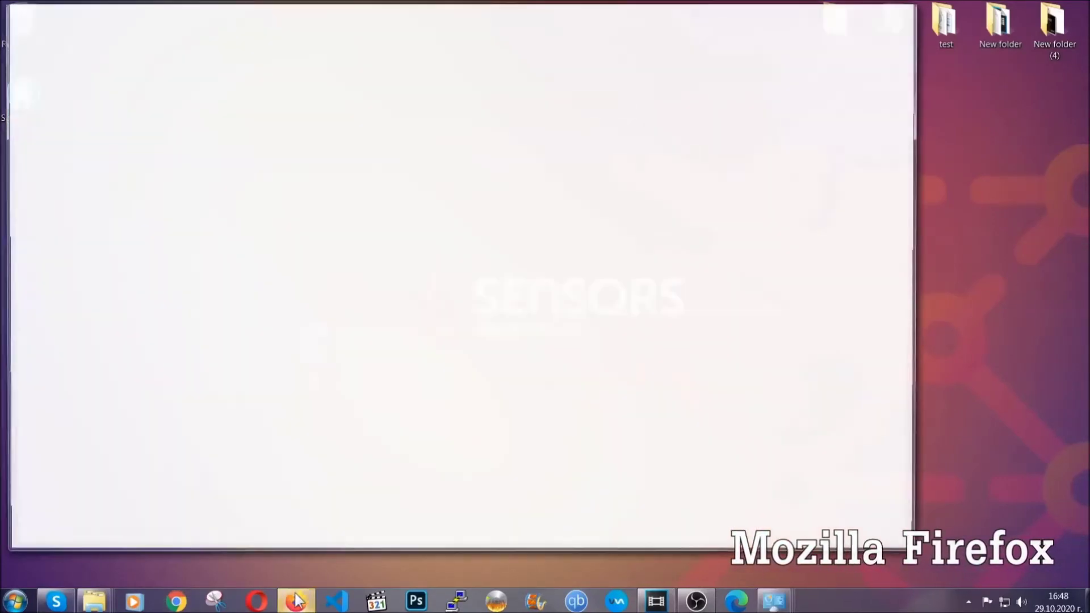
{"action": "left_click", "coordinate": [299, 42]}
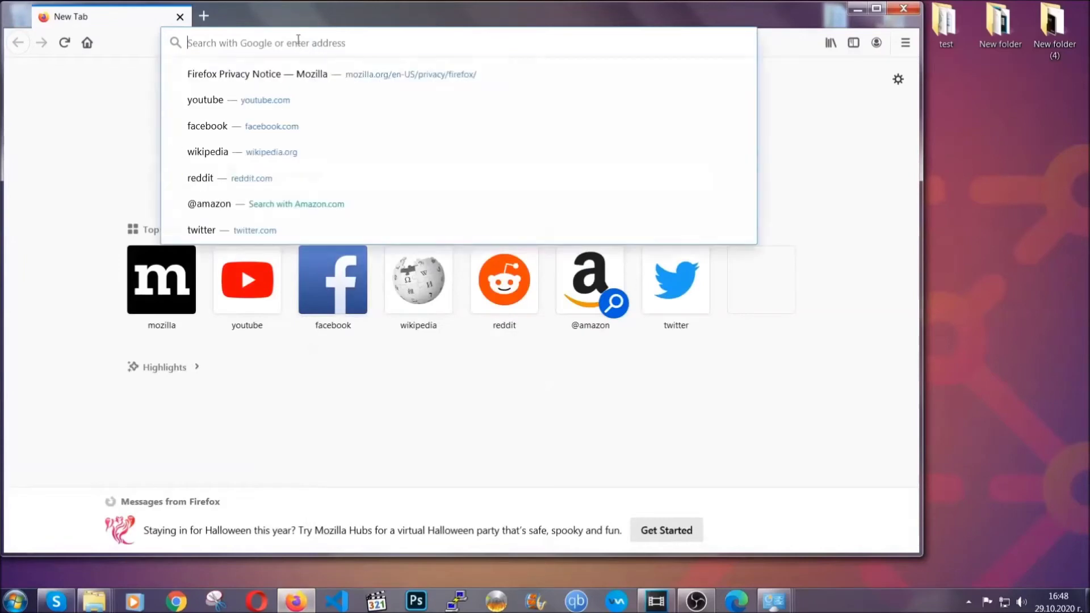
{"action": "type", "text": "about"}
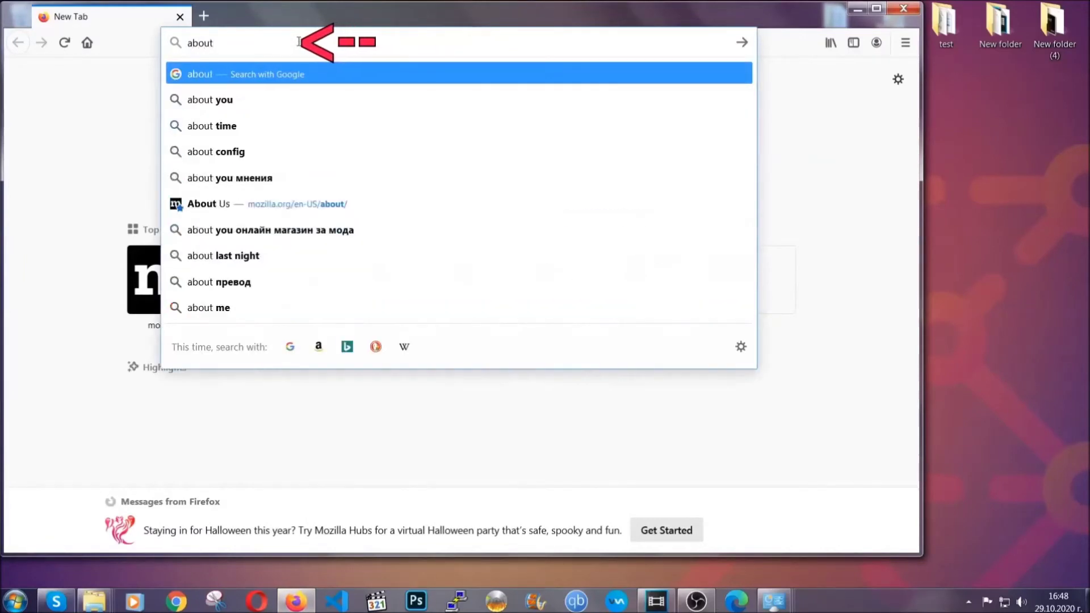
{"action": "type", "text": ":support"}
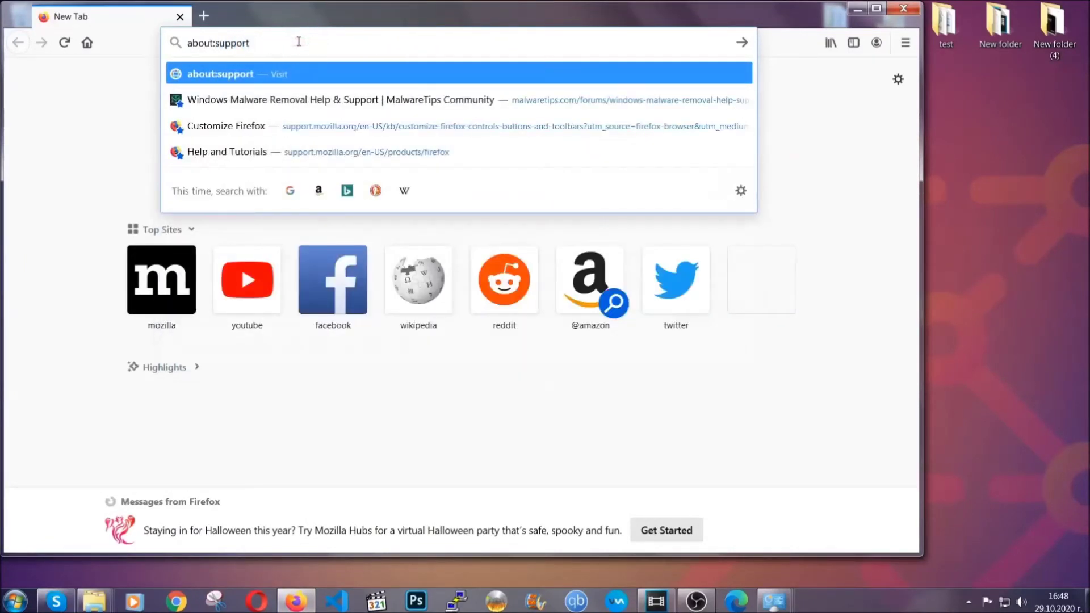
{"action": "key", "text": "Return"}
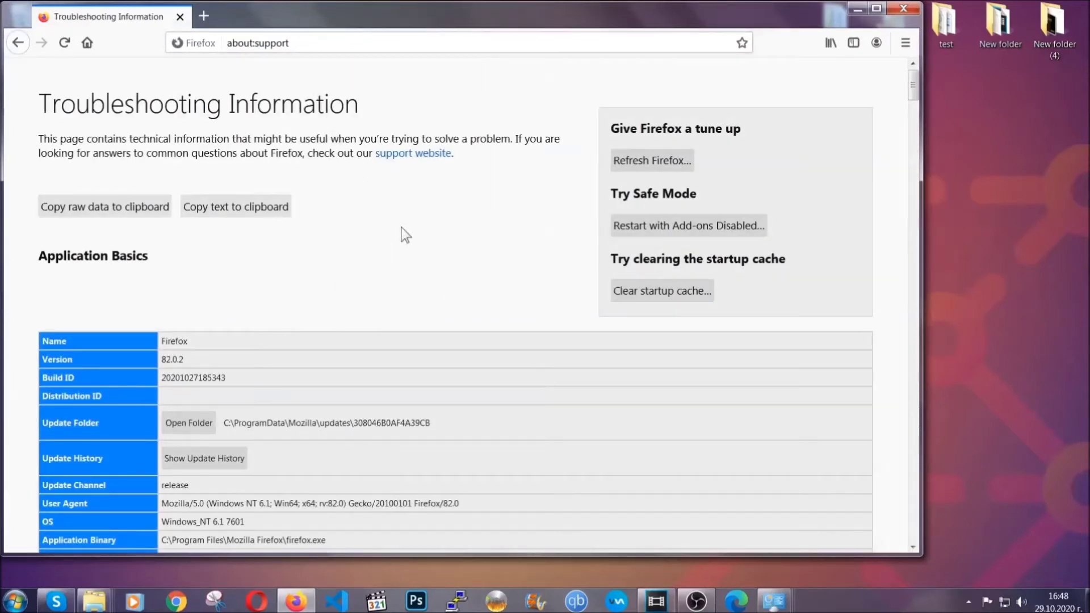
Step: Refresh Firefox to its default settings, finish the Import Wizard, and minimise the browser window
{"action": "left_click", "coordinate": [645, 161]}
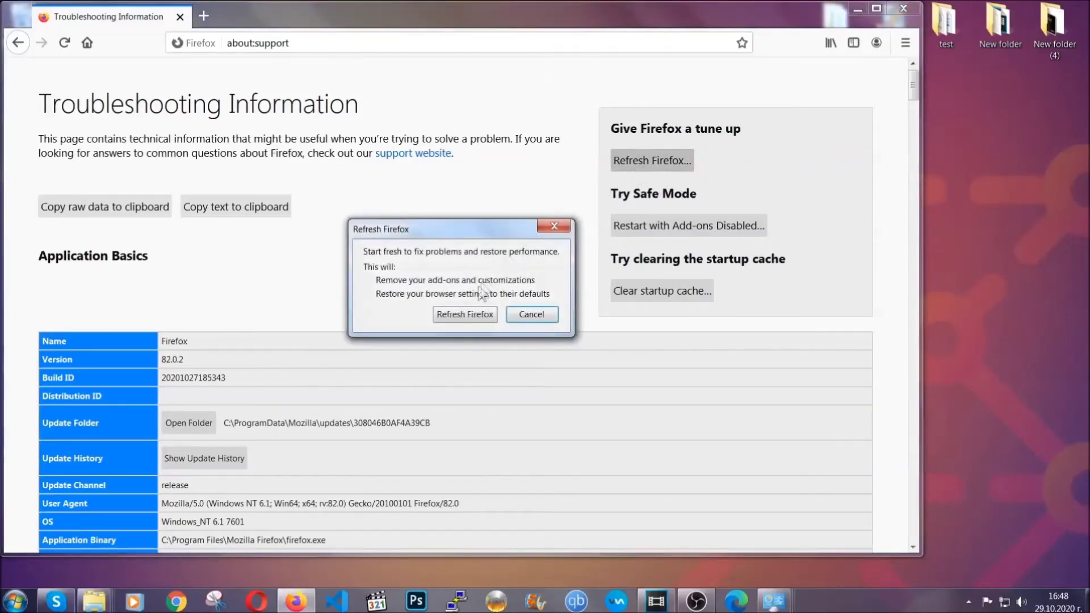
{"action": "left_click", "coordinate": [464, 316]}
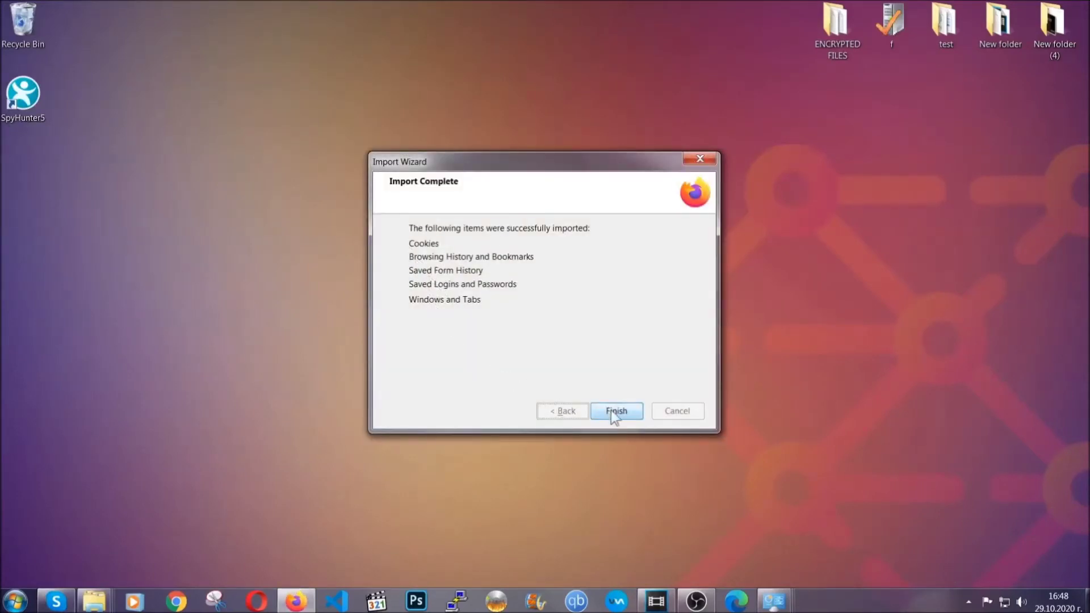
{"action": "left_click", "coordinate": [612, 410]}
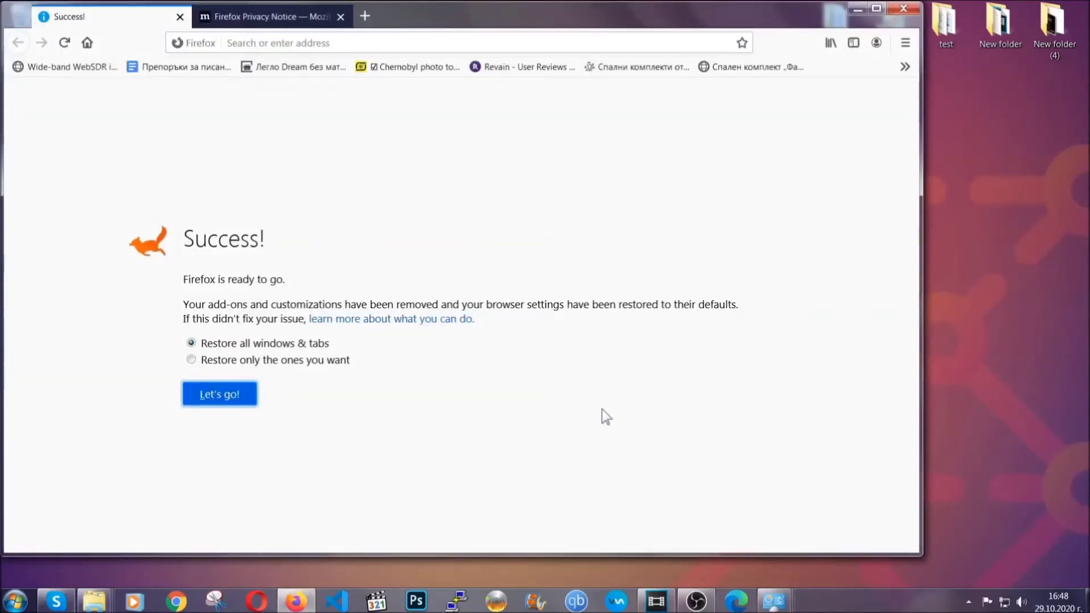
{"action": "left_click", "coordinate": [857, 9]}
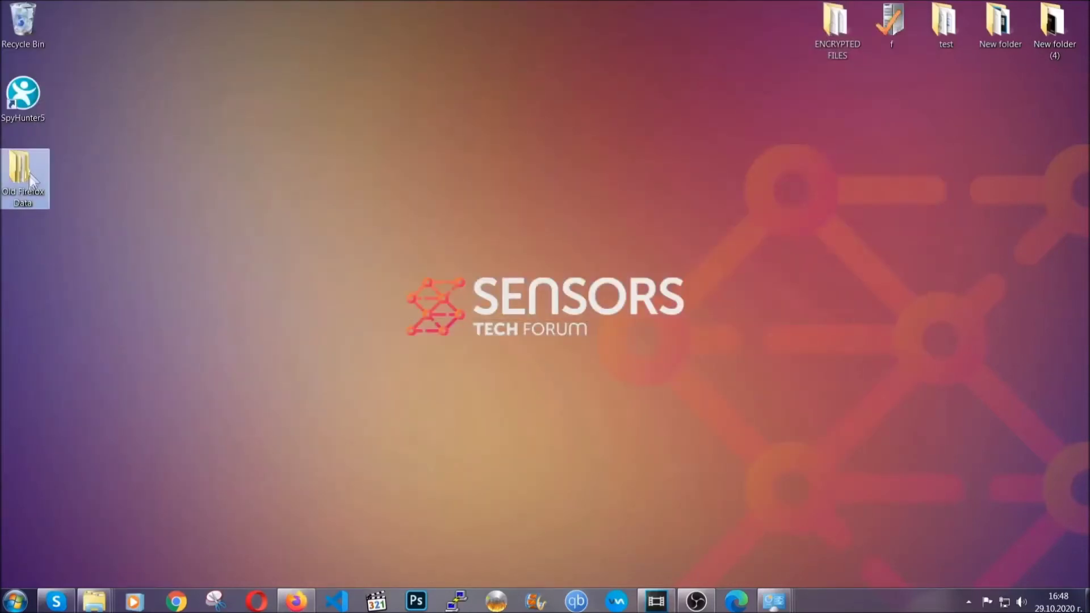
{"action": "mouse_move", "coordinate": [22, 205]}
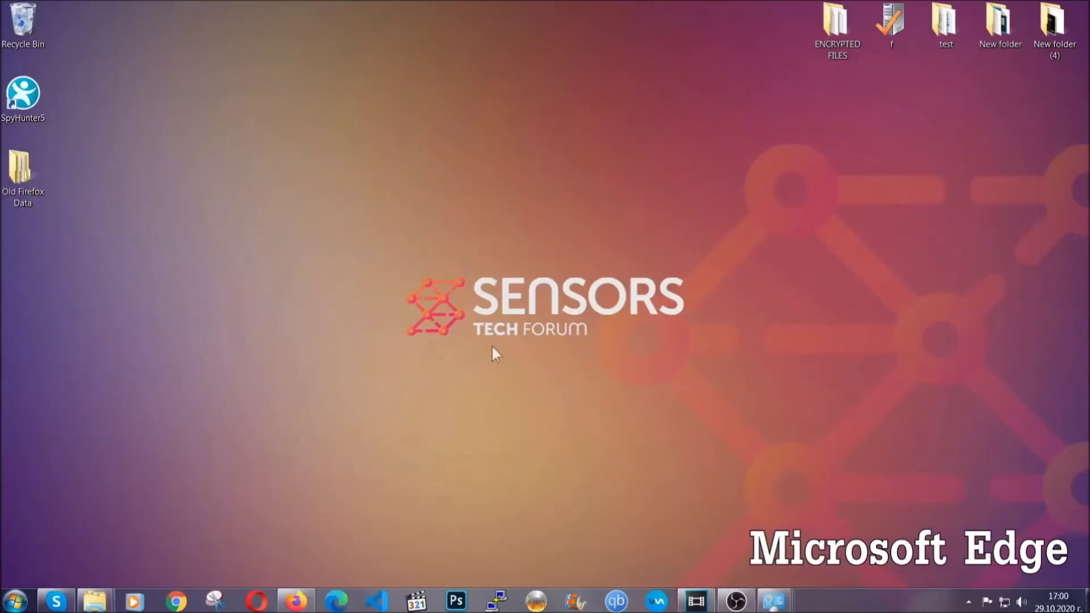
Step: Switch to Microsoft Edge and go to the address edge://settings/clearBrowserData
{"action": "left_click", "coordinate": [336, 600]}
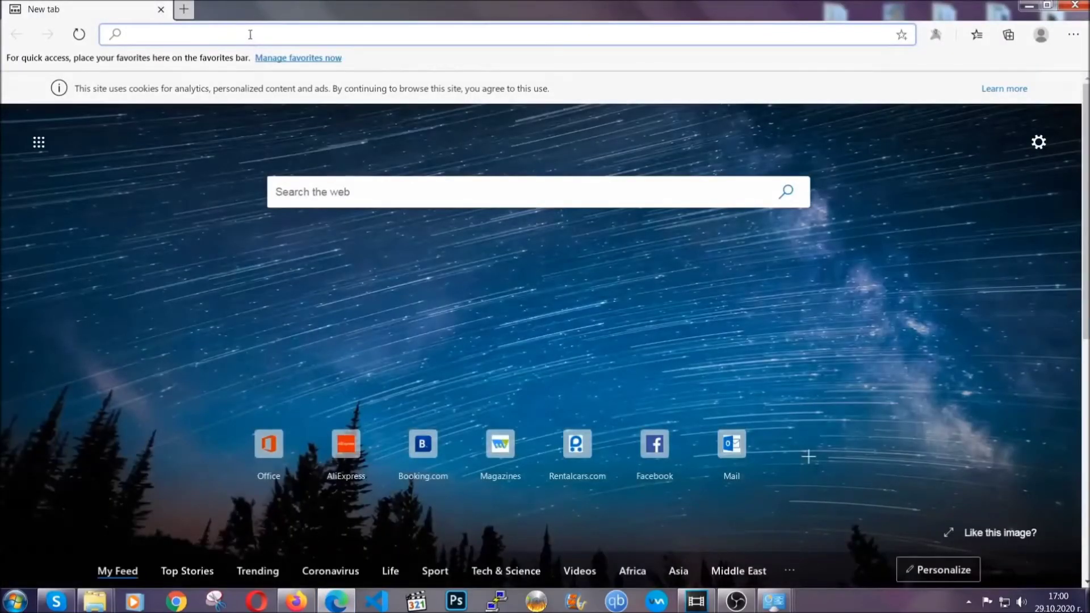
{"action": "type", "text": "edge:"}
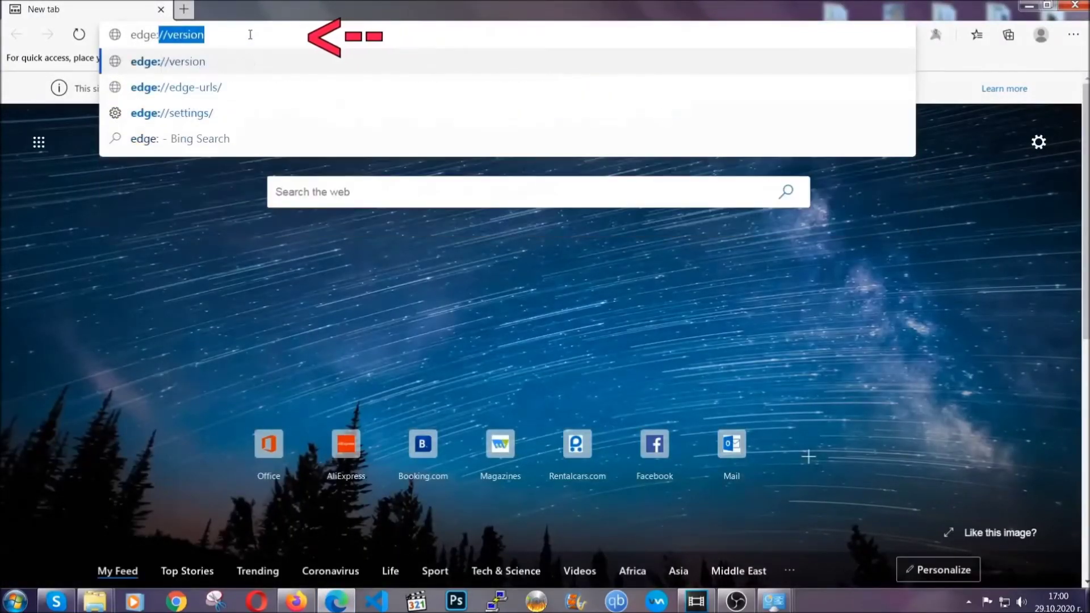
{"action": "type", "text": "//setting"}
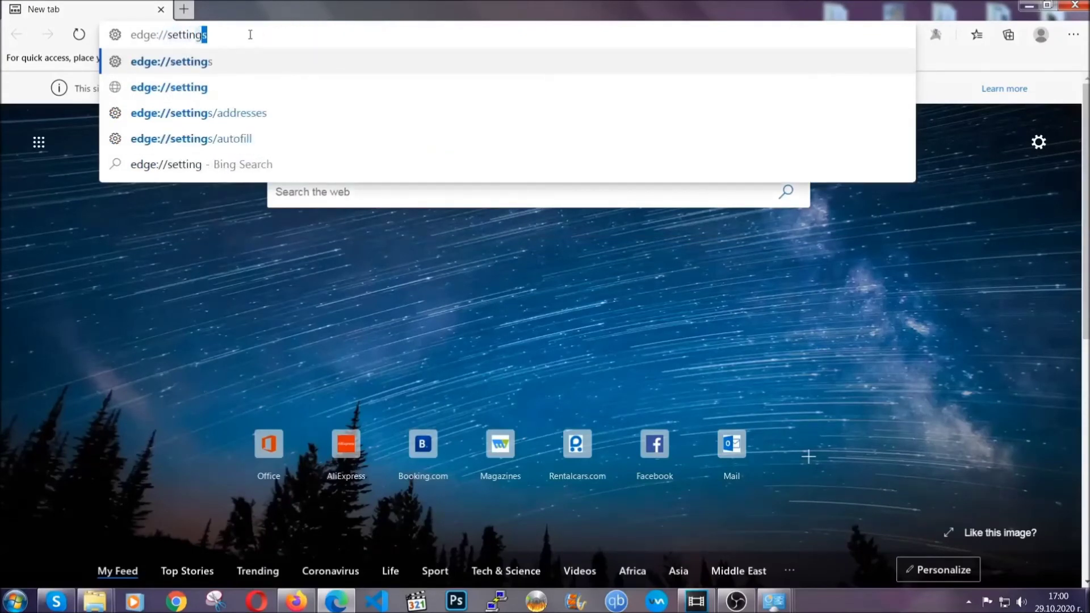
{"action": "type", "text": "s/clear"}
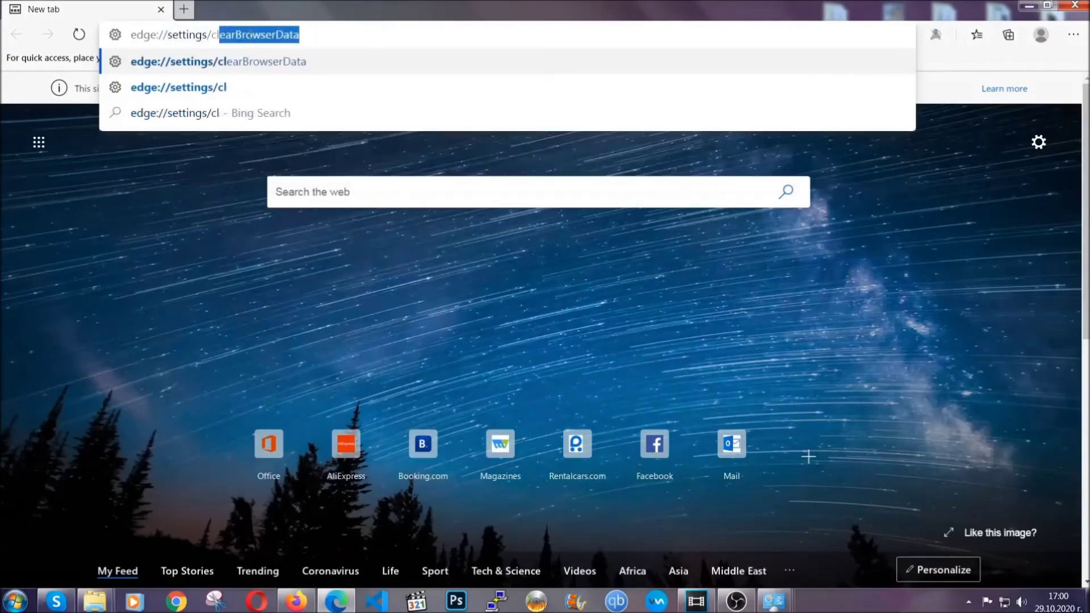
{"action": "type", "text": "Bro"}
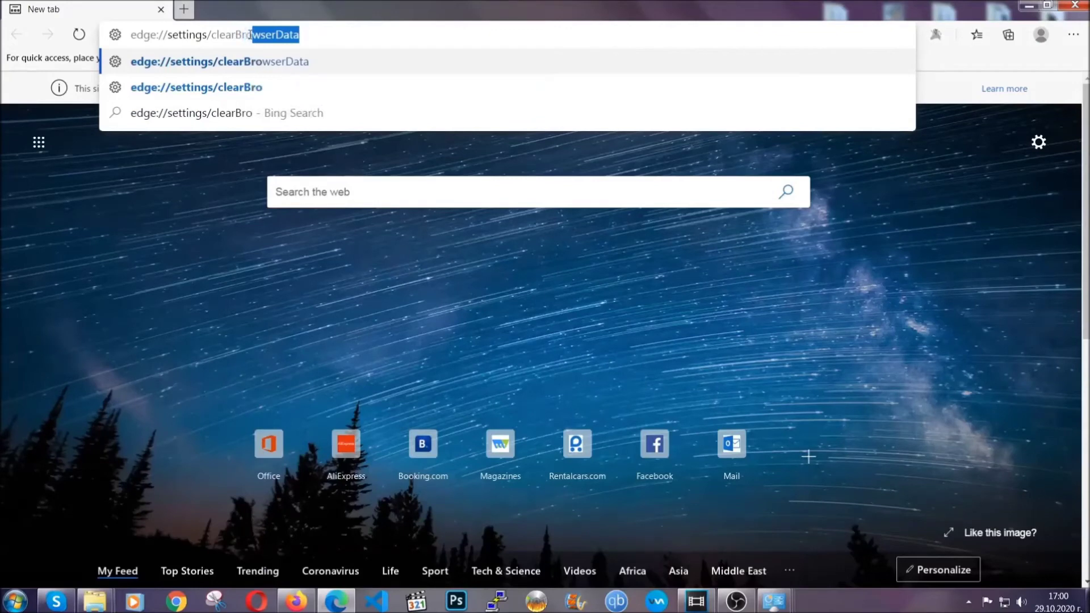
{"action": "type", "text": "wserData"}
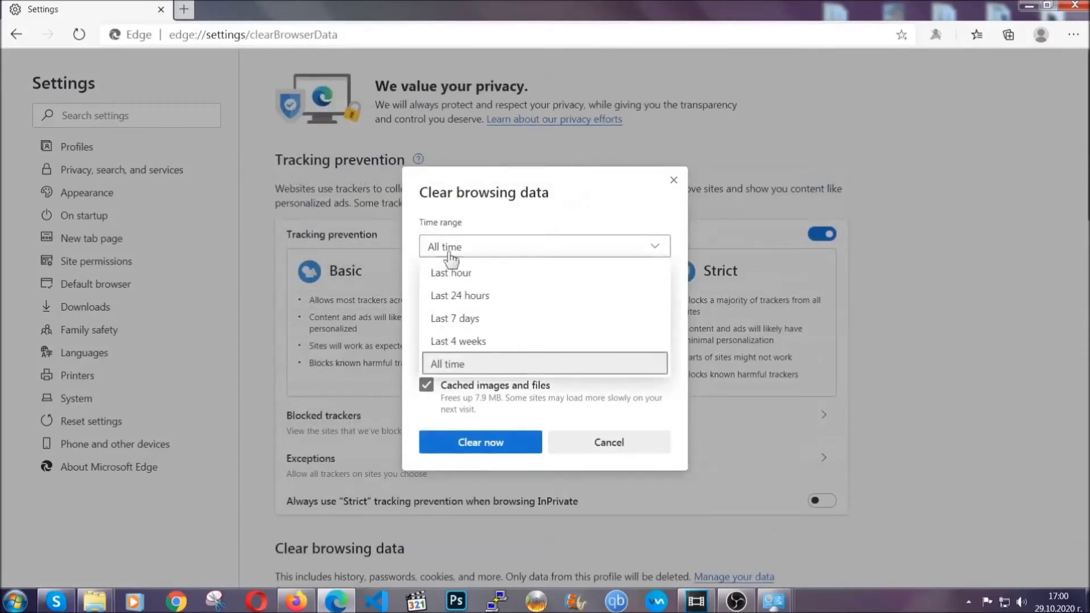
Step: Clear Edge's browsing data for All time, leaving Passwords unticked
{"action": "left_click", "coordinate": [446, 363]}
{"action": "scroll", "coordinate": [456, 346], "scroll_direction": "down", "scroll_amount": 3}
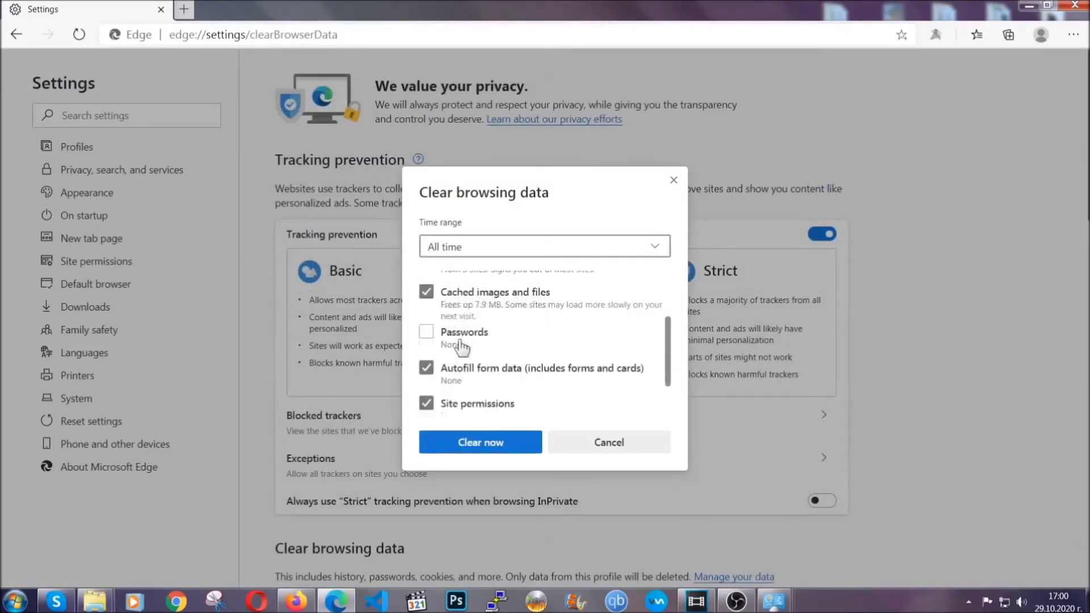
{"action": "left_click", "coordinate": [474, 447]}
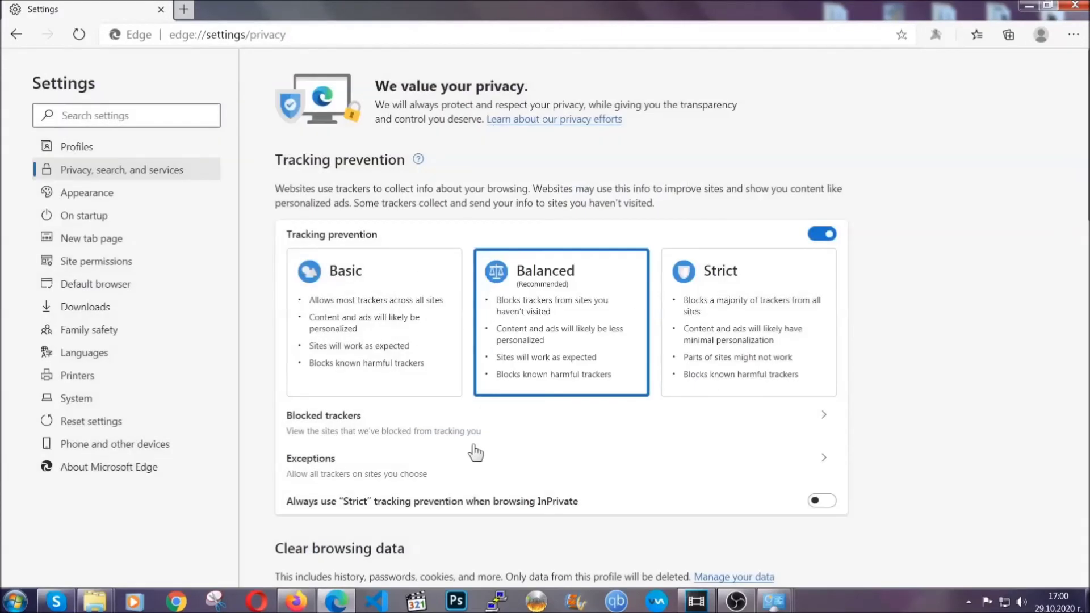
Step: Remove the 網路假期 - 解答查詢新增 extension on Edge's Extensions page and minimise the browser window
{"action": "left_click", "coordinate": [1073, 35]}
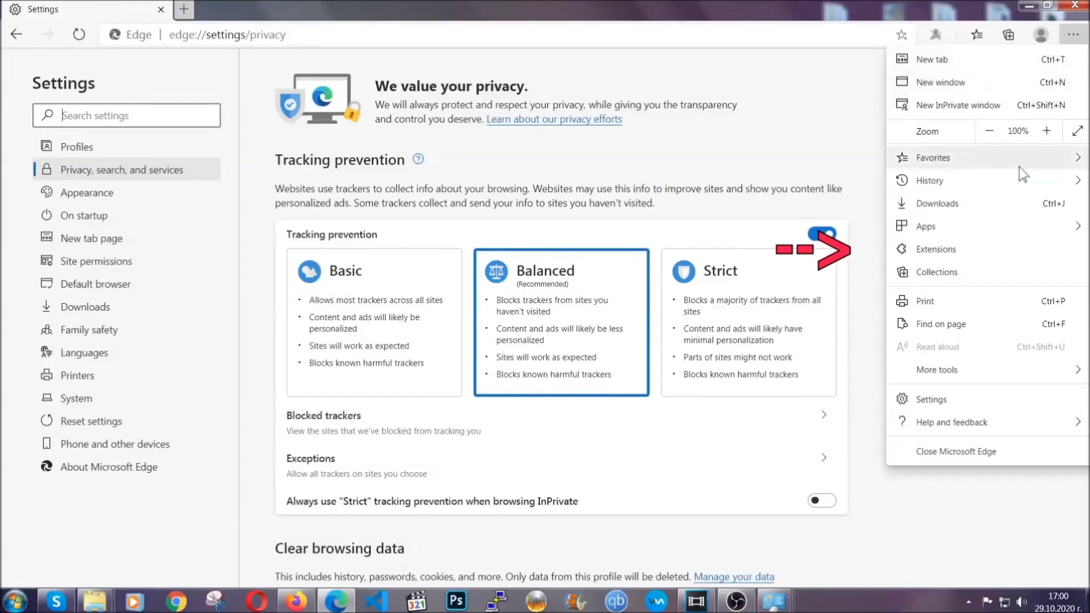
{"action": "left_click", "coordinate": [994, 245]}
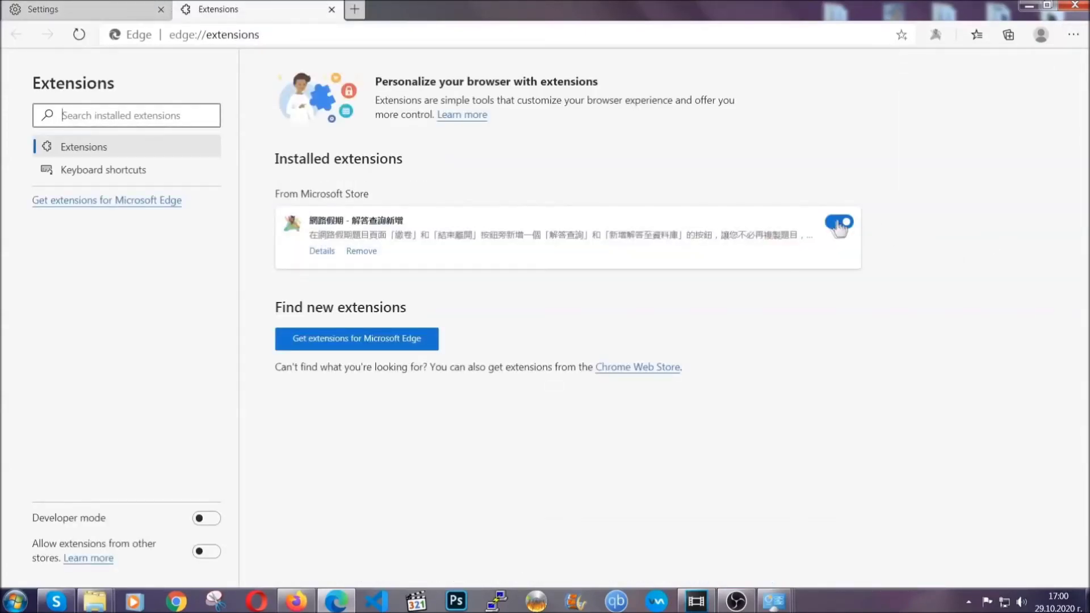
{"action": "left_click", "coordinate": [357, 252]}
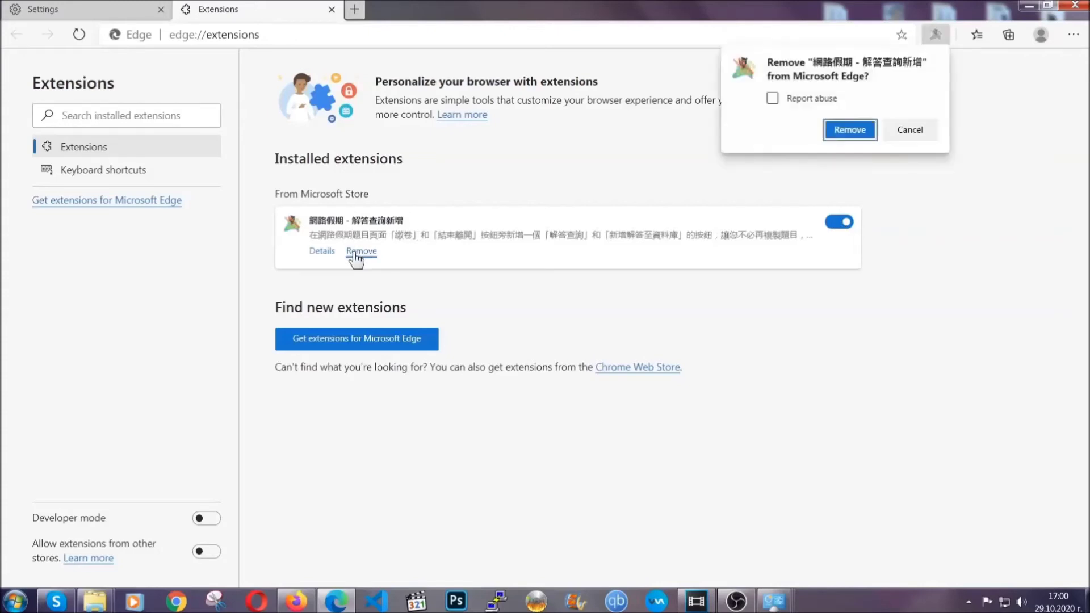
{"action": "left_click", "coordinate": [838, 132]}
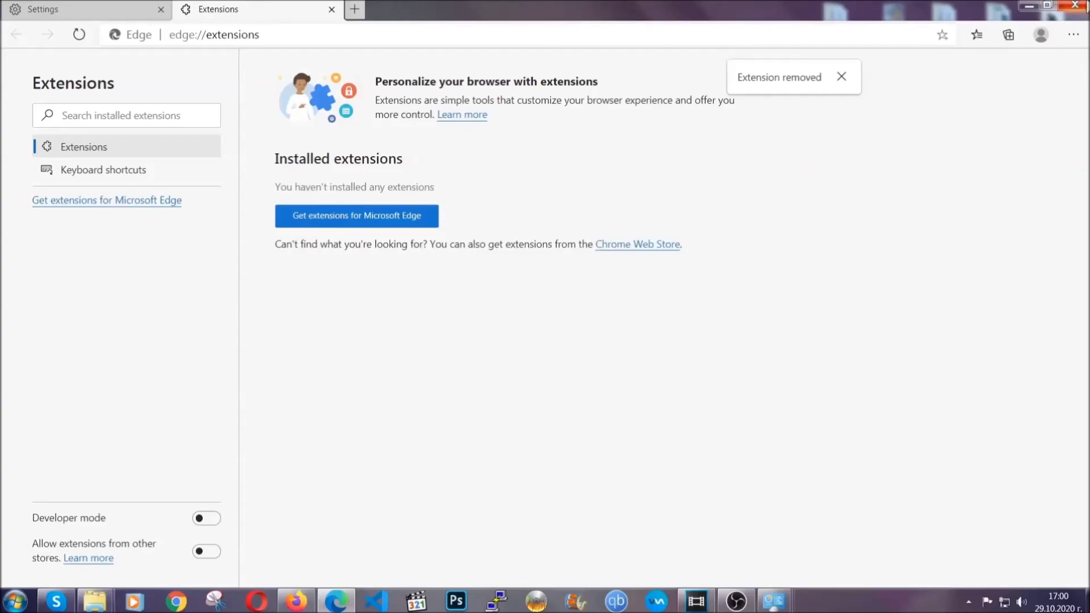
{"action": "left_click", "coordinate": [1028, 5]}
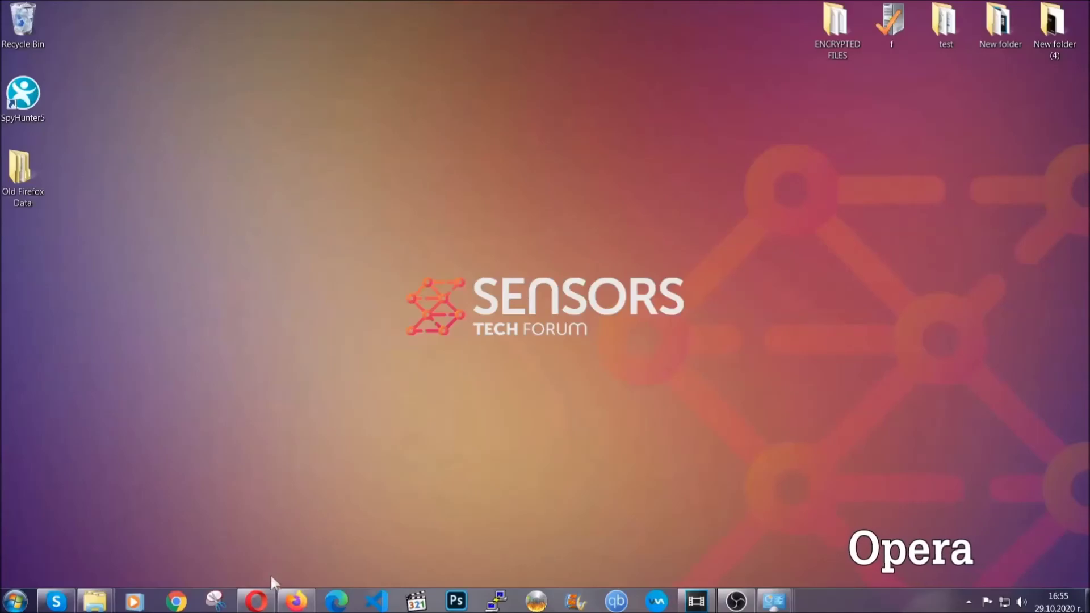
Step: Switch to Opera and go to the address opera://settings/clearBrowserData
{"action": "left_click", "coordinate": [257, 601]}
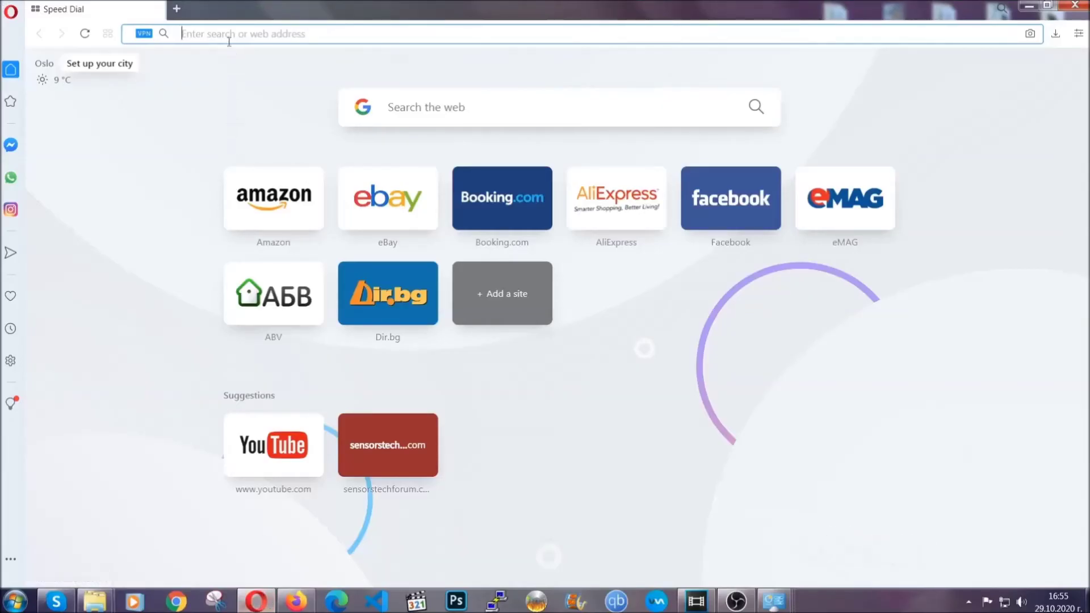
{"action": "type", "text": "opera"}
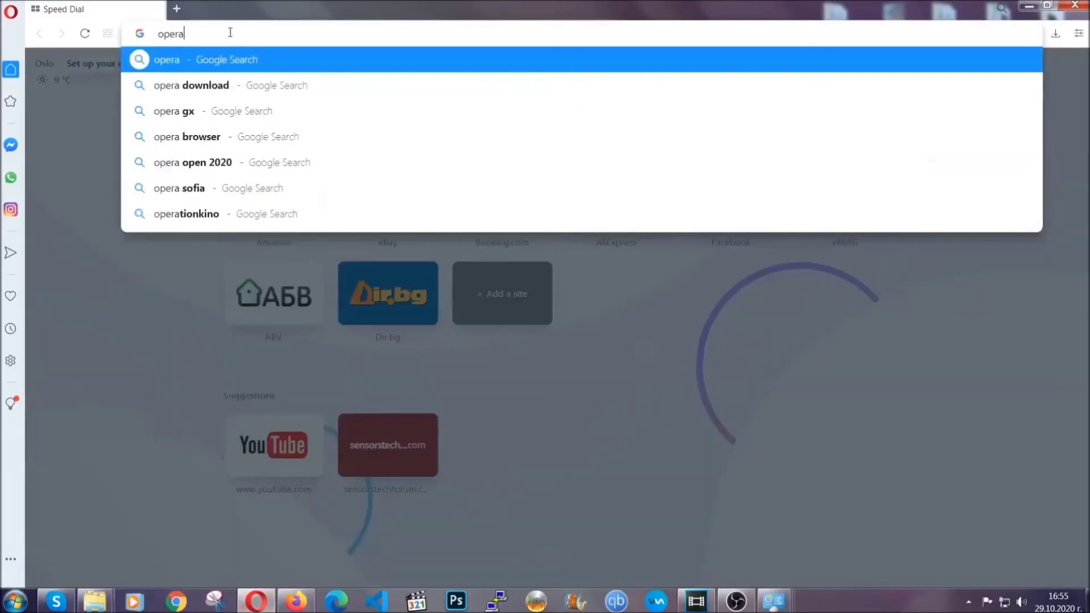
{"action": "type", "text": "://settings/c"}
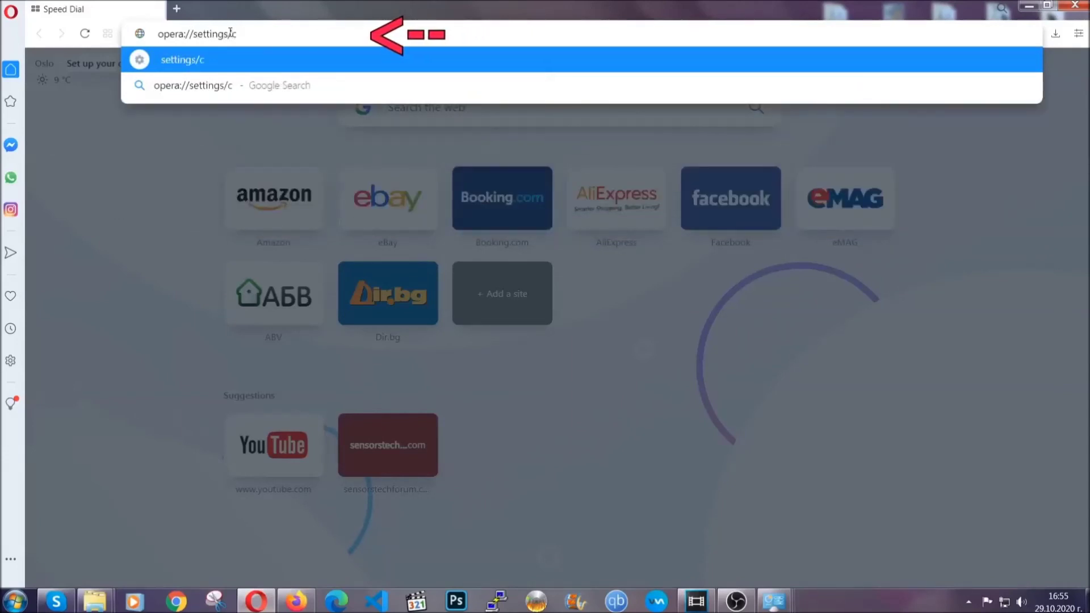
{"action": "type", "text": "learBrr"}
{"action": "key", "text": "BackSpace"}
{"action": "type", "text": "owserD"}
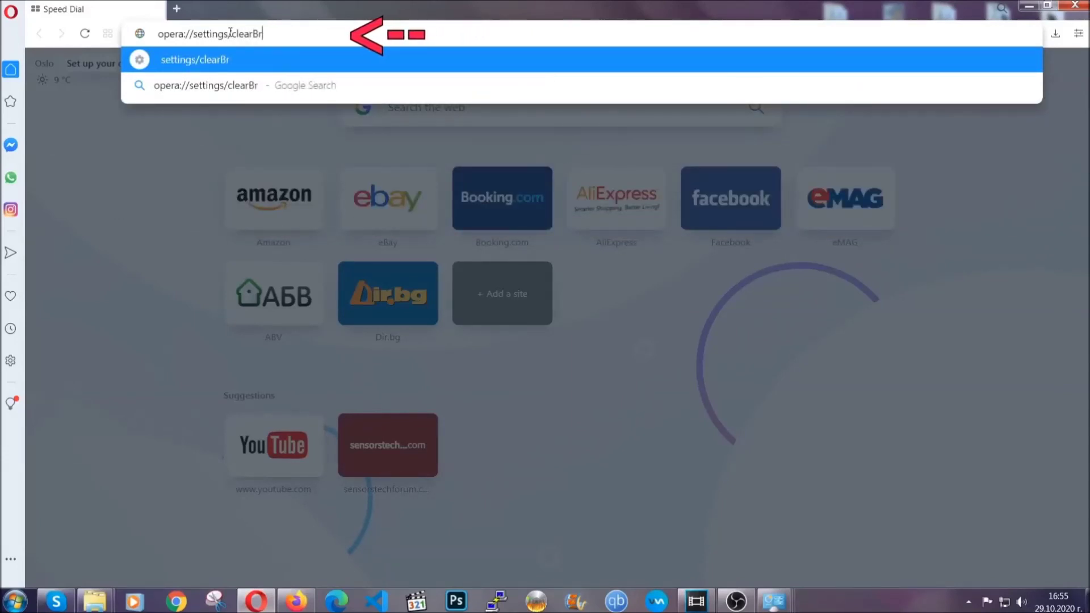
{"action": "type", "text": "ata"}
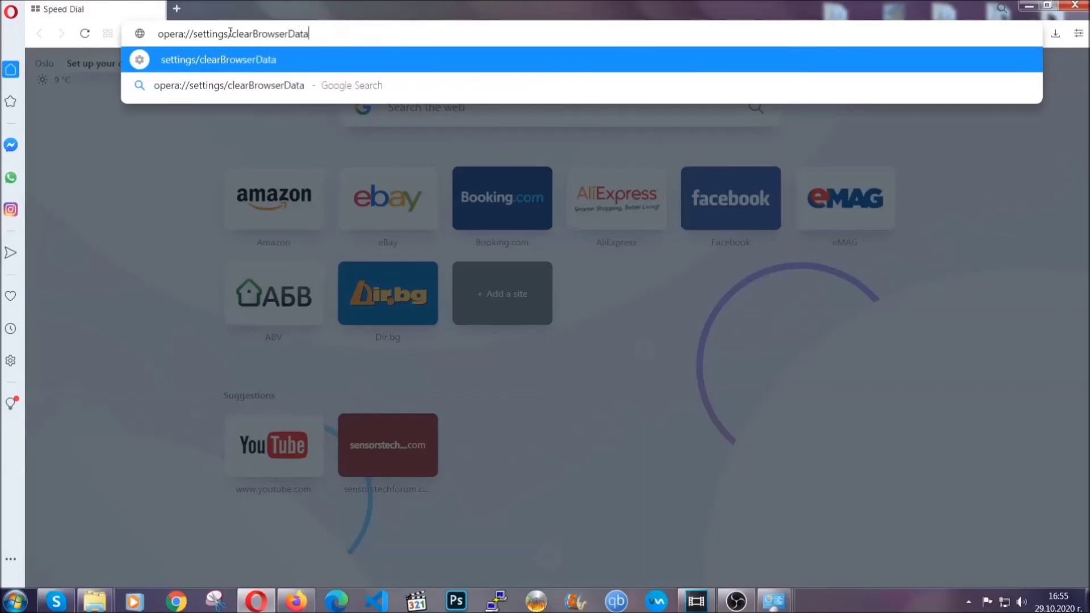
{"action": "key", "text": "Return"}
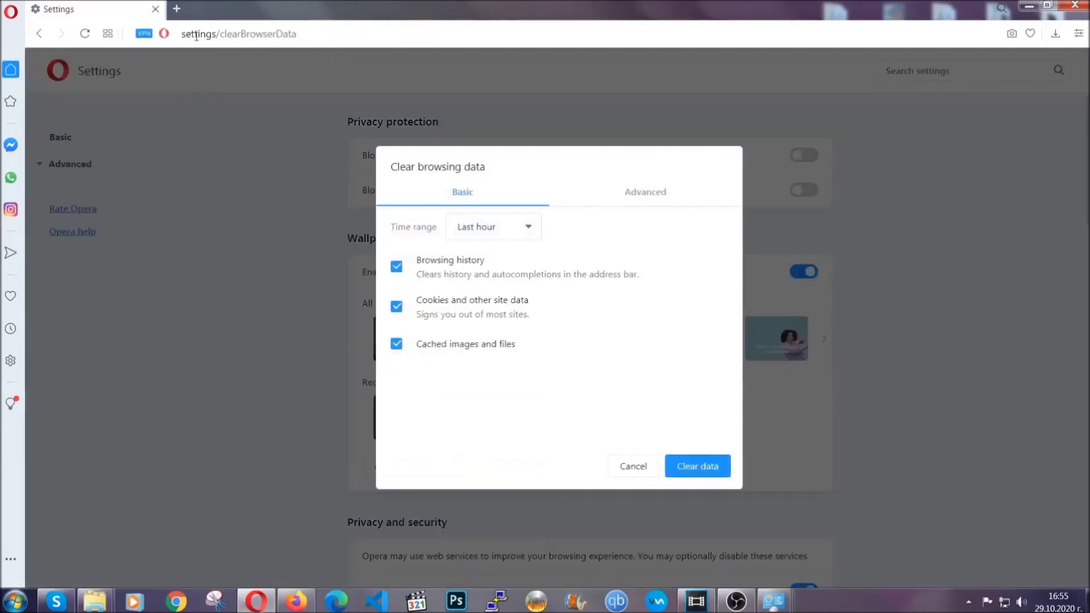
Step: Clear Opera's browsing data for All time using the Advanced options, including Autofill form data, Site Settings and Hosted app data but not Passwords and other sign-in data
{"action": "left_click", "coordinate": [643, 196]}
{"action": "left_click", "coordinate": [539, 227]}
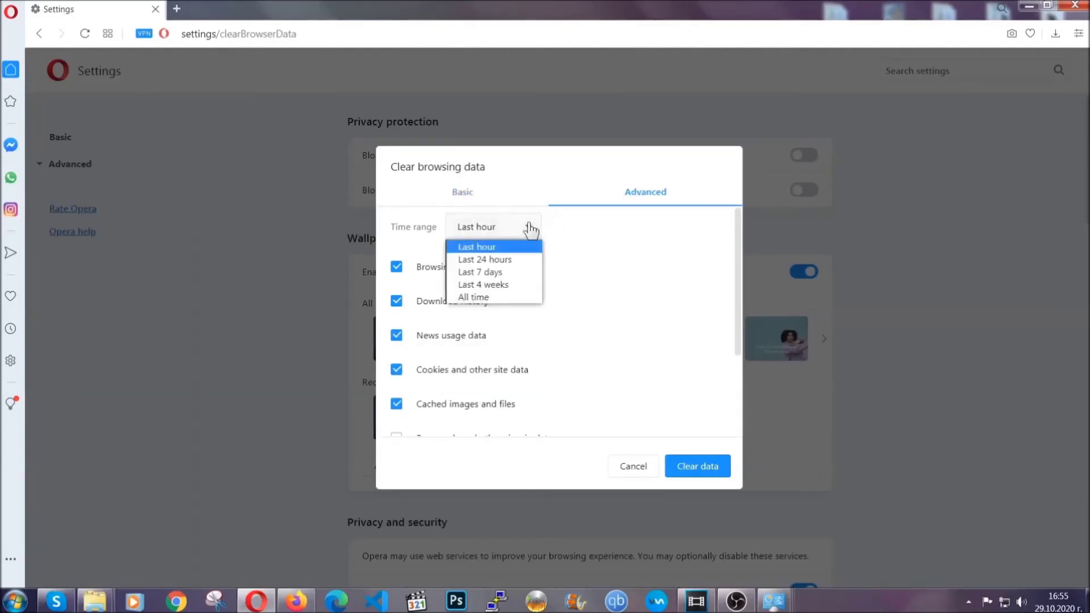
{"action": "left_click", "coordinate": [493, 297]}
{"action": "scroll", "coordinate": [497, 304], "scroll_direction": "down", "scroll_amount": 2}
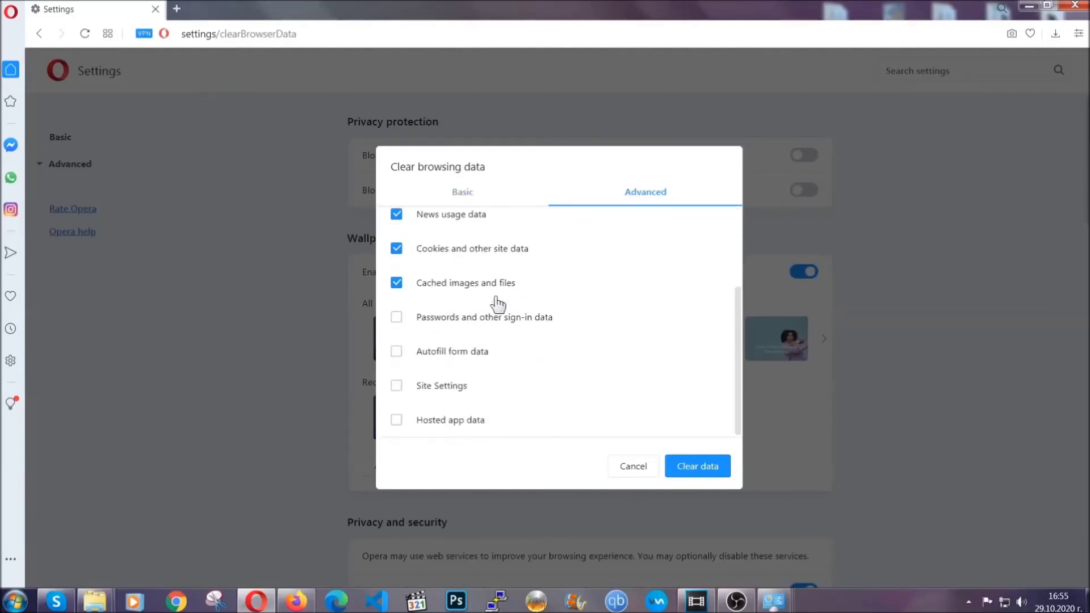
{"action": "left_click", "coordinate": [469, 355]}
{"action": "left_click", "coordinate": [697, 474]}
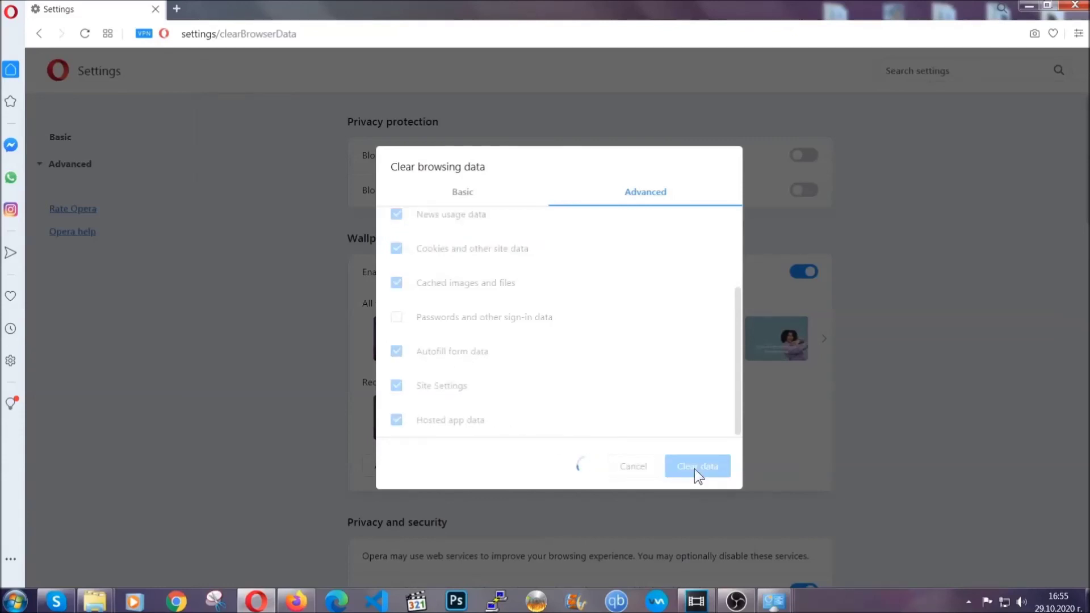